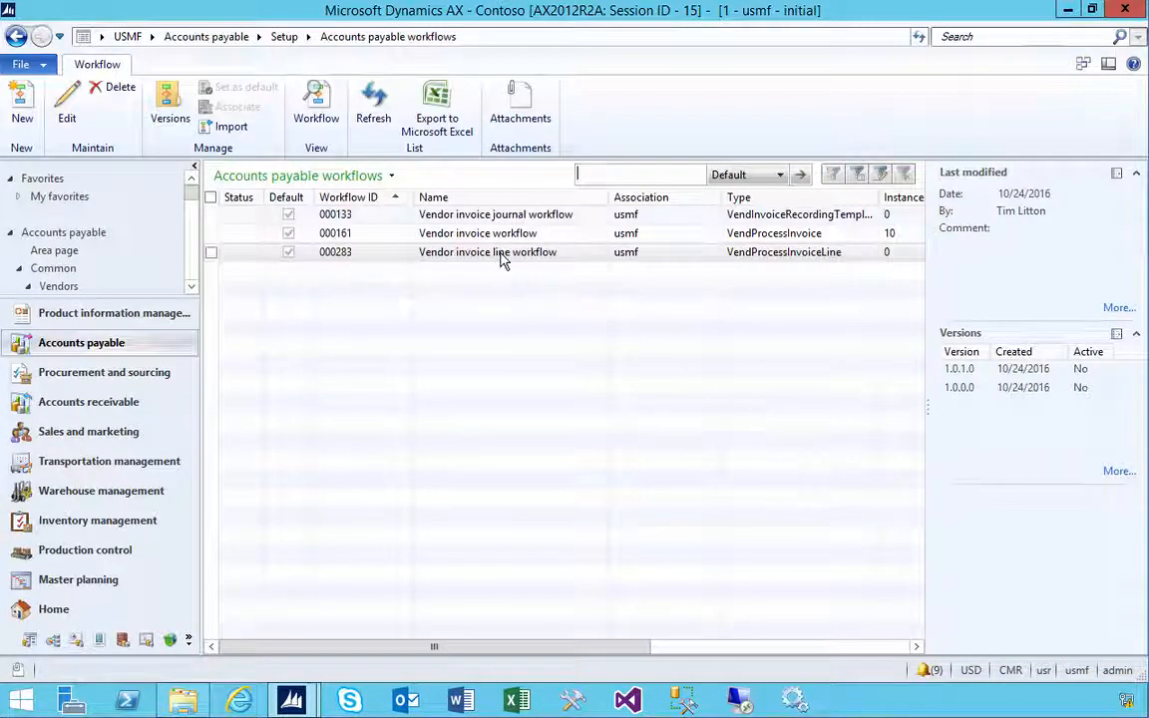
Open the Vendor invoice line workflow and display the basic settings of Step 1 in its vendor invoice line approval
{"action": "left_click", "coordinate": [502, 257]}
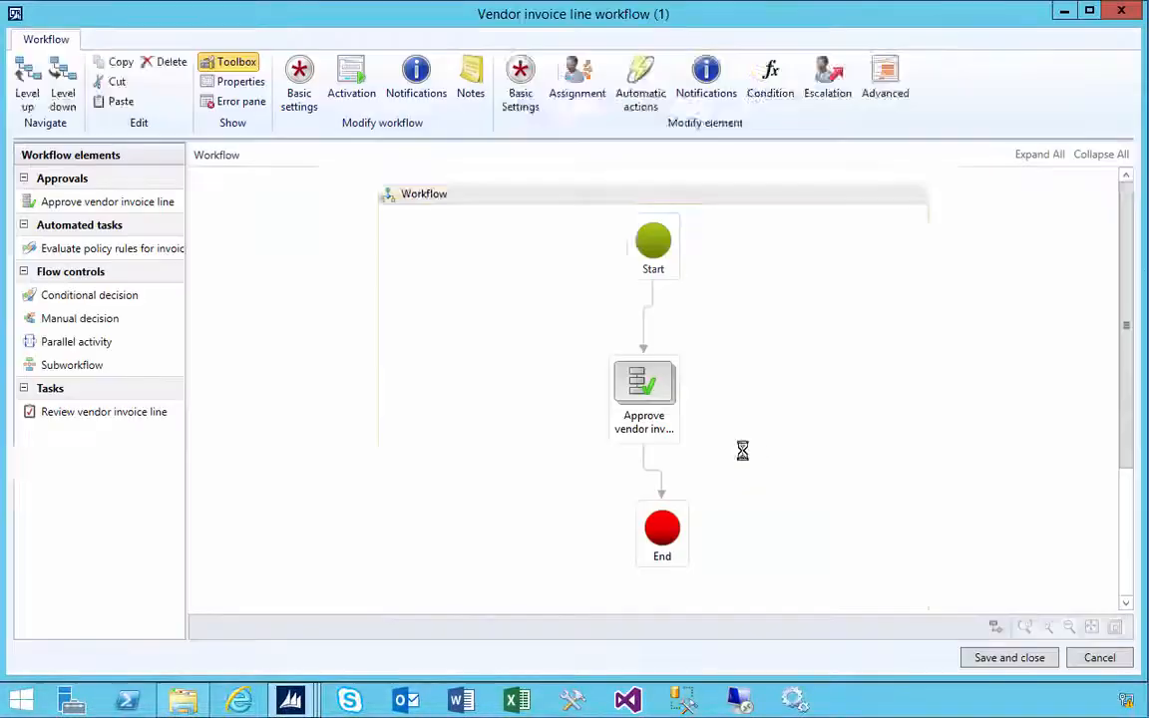
{"action": "left_click", "coordinate": [657, 389]}
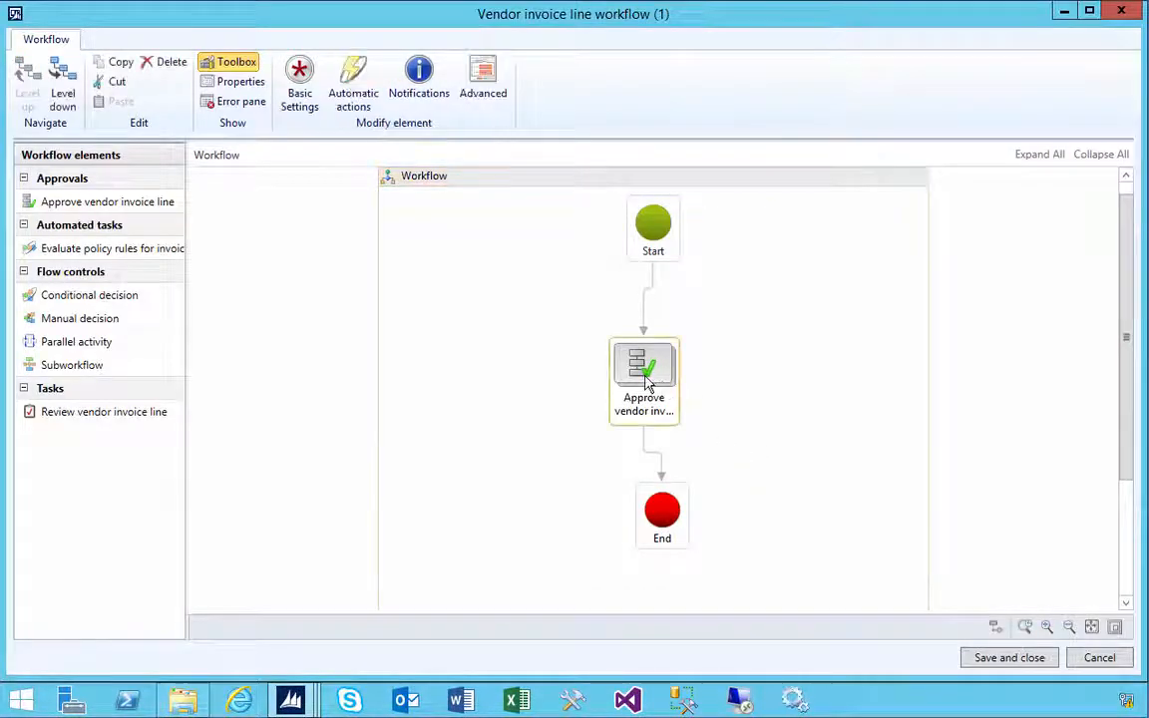
{"action": "double_click", "coordinate": [645, 379]}
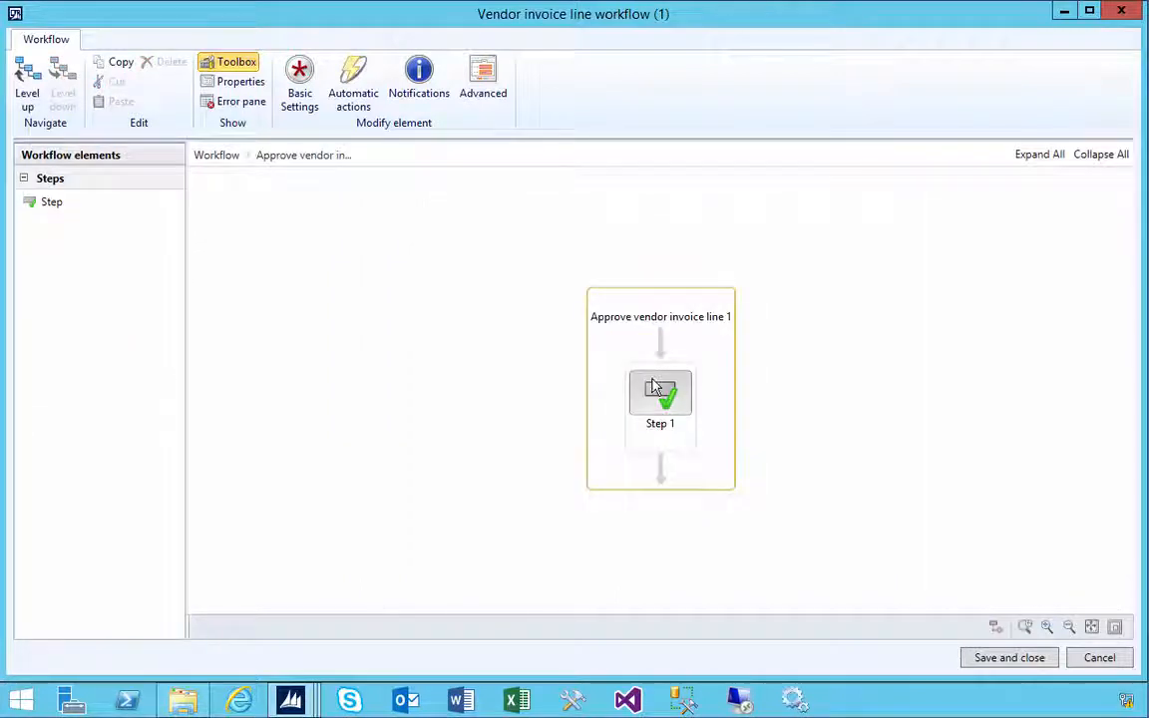
{"action": "left_click", "coordinate": [655, 389]}
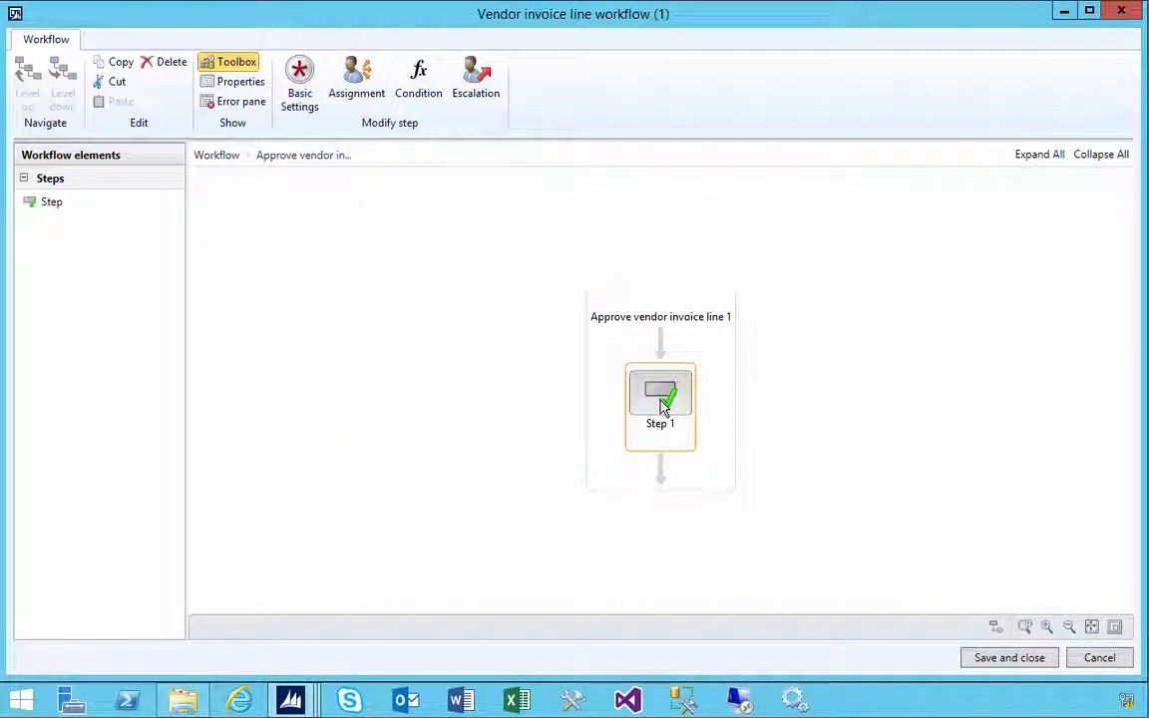
{"action": "left_click", "coordinate": [304, 99]}
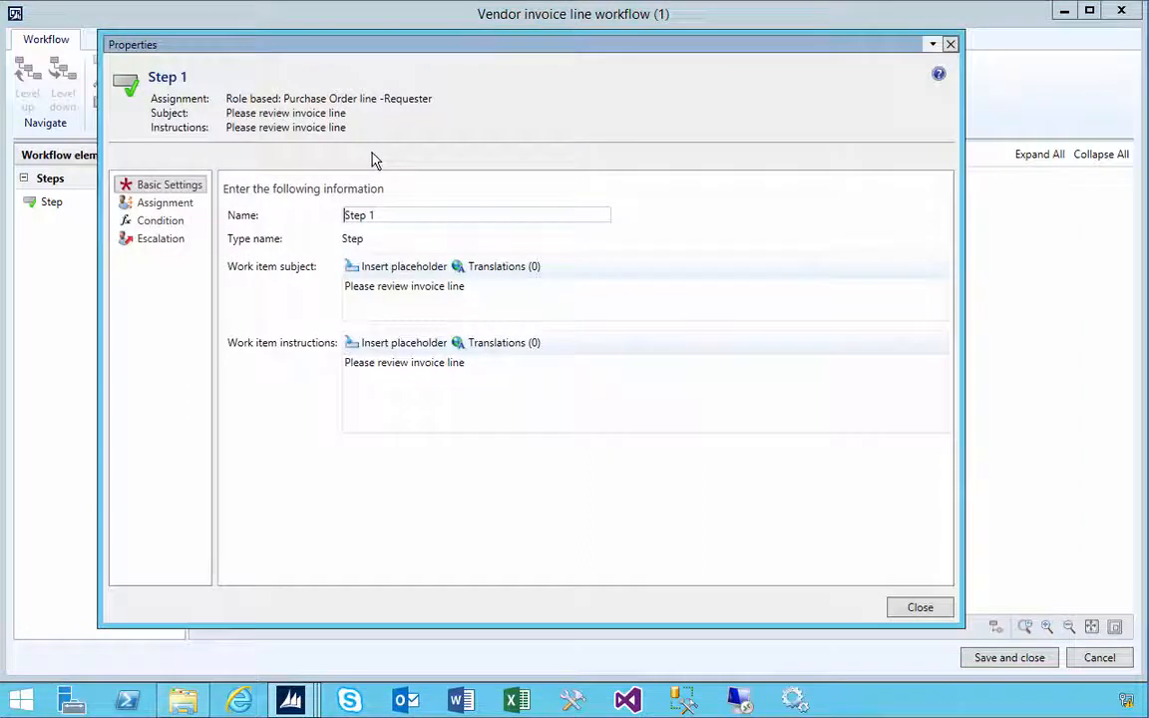
Set Step 1 to run only when a condition is met and add one condition row
{"action": "left_click", "coordinate": [166, 221]}
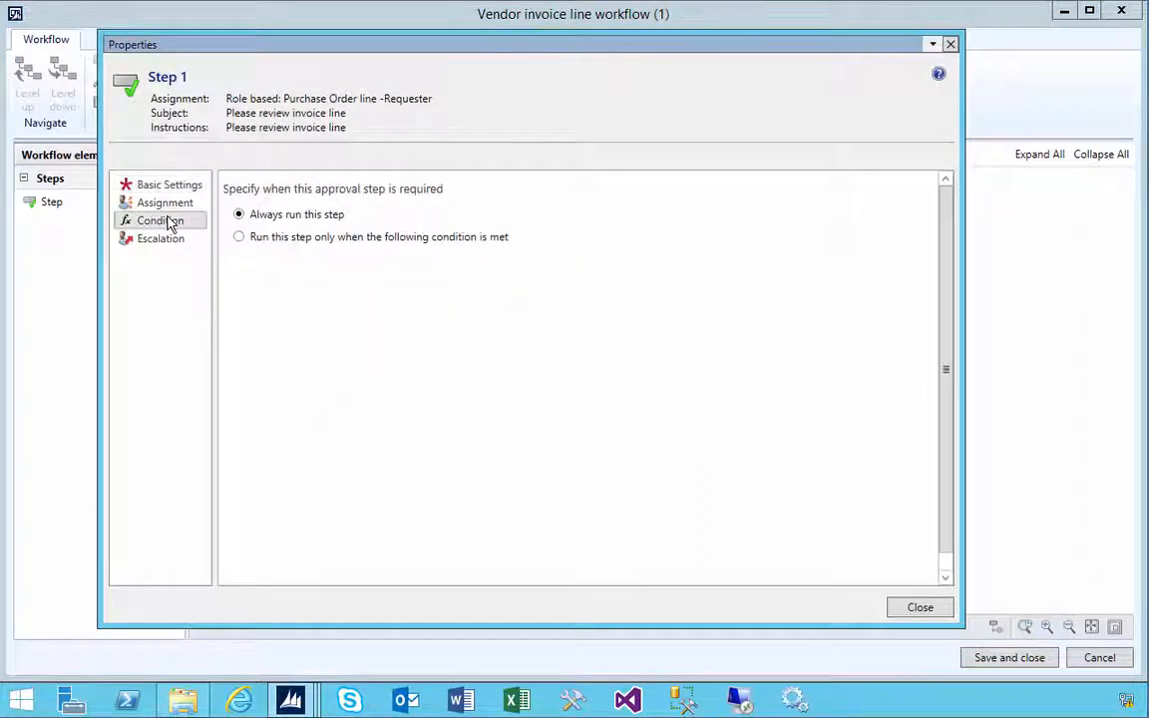
{"action": "left_click", "coordinate": [167, 205]}
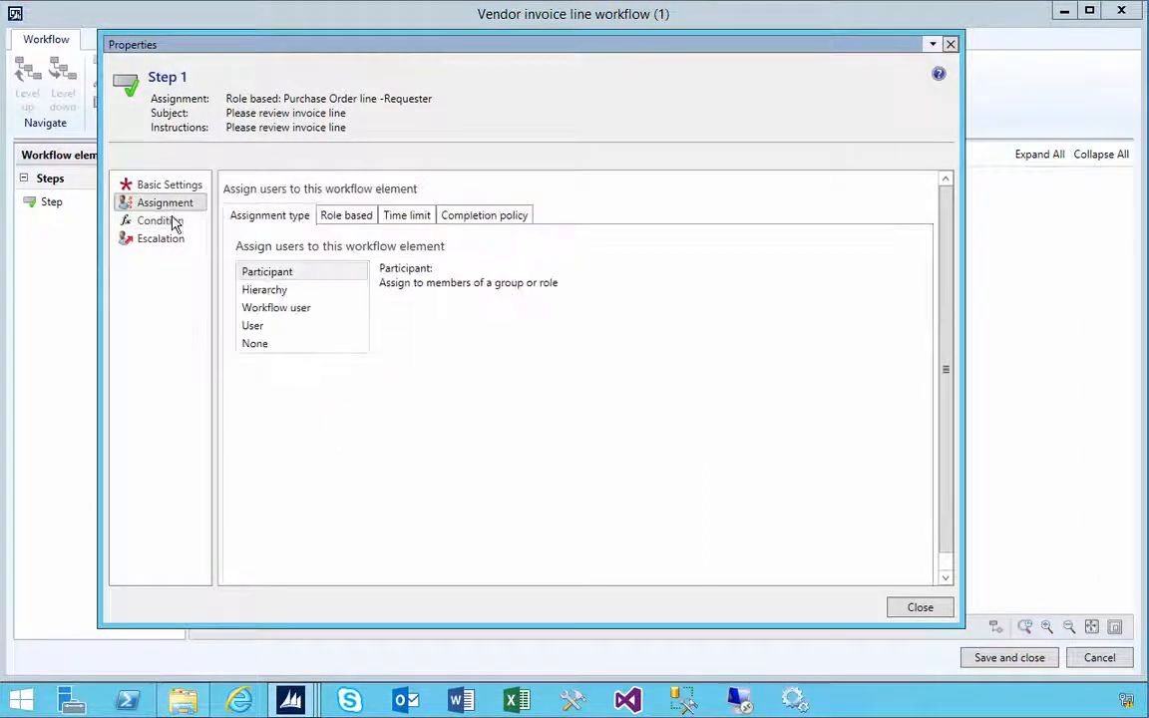
{"action": "left_click", "coordinate": [167, 221]}
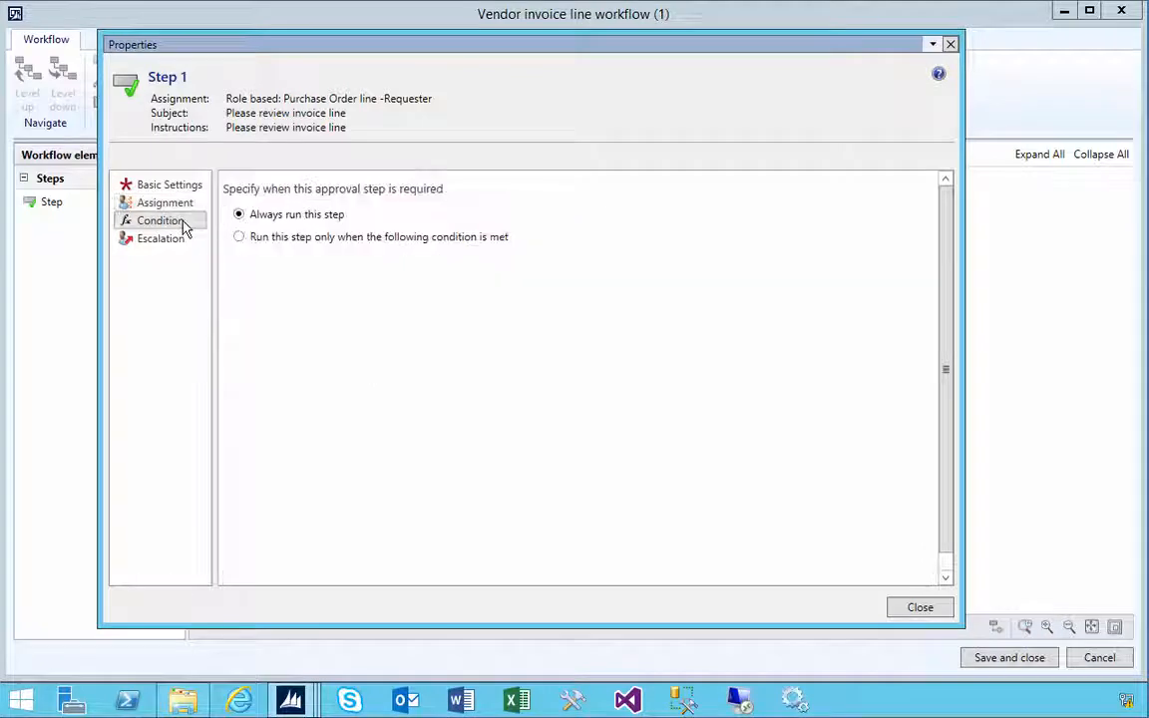
{"action": "left_click", "coordinate": [239, 238]}
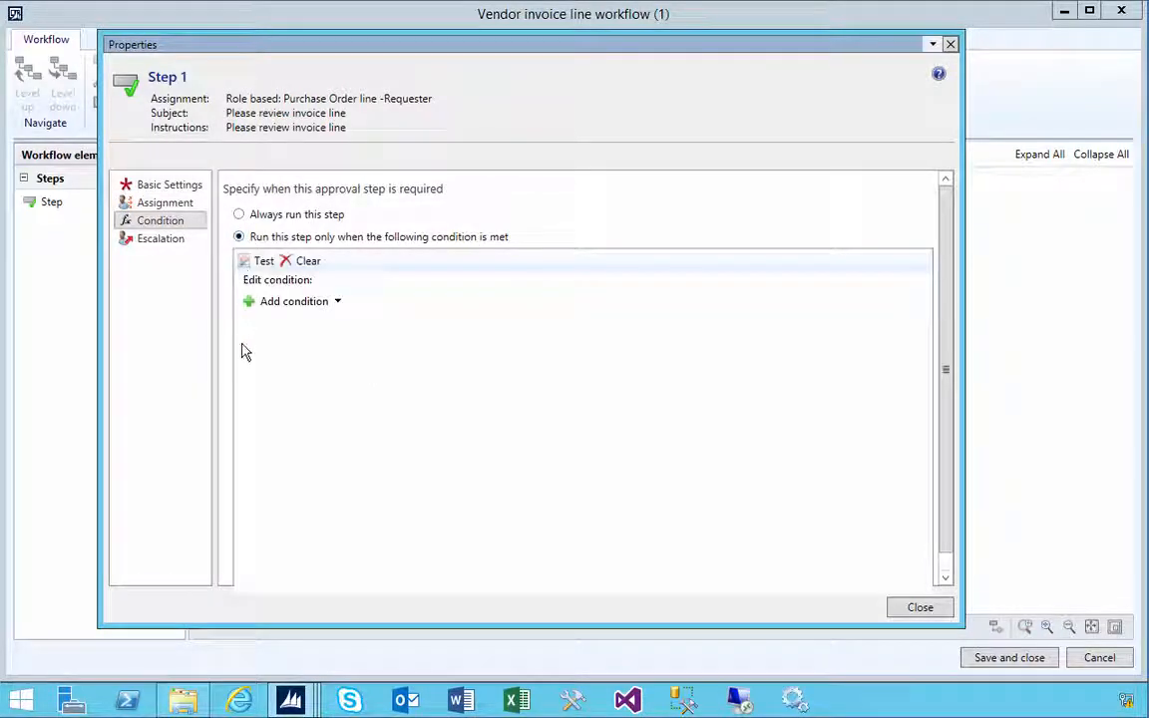
{"action": "left_click", "coordinate": [286, 304]}
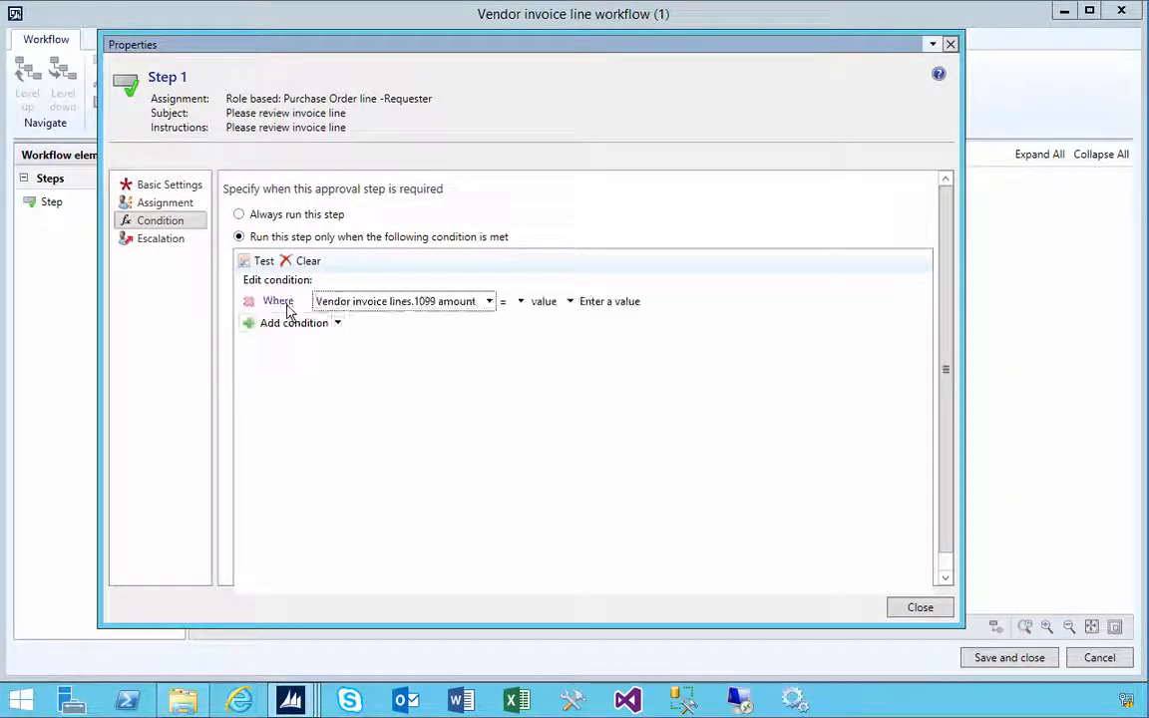
Look through the Vendor invoice lines fields offered for the condition to find a net amount field
{"action": "left_click", "coordinate": [489, 302]}
{"action": "mouse_move", "coordinate": [462, 330]}
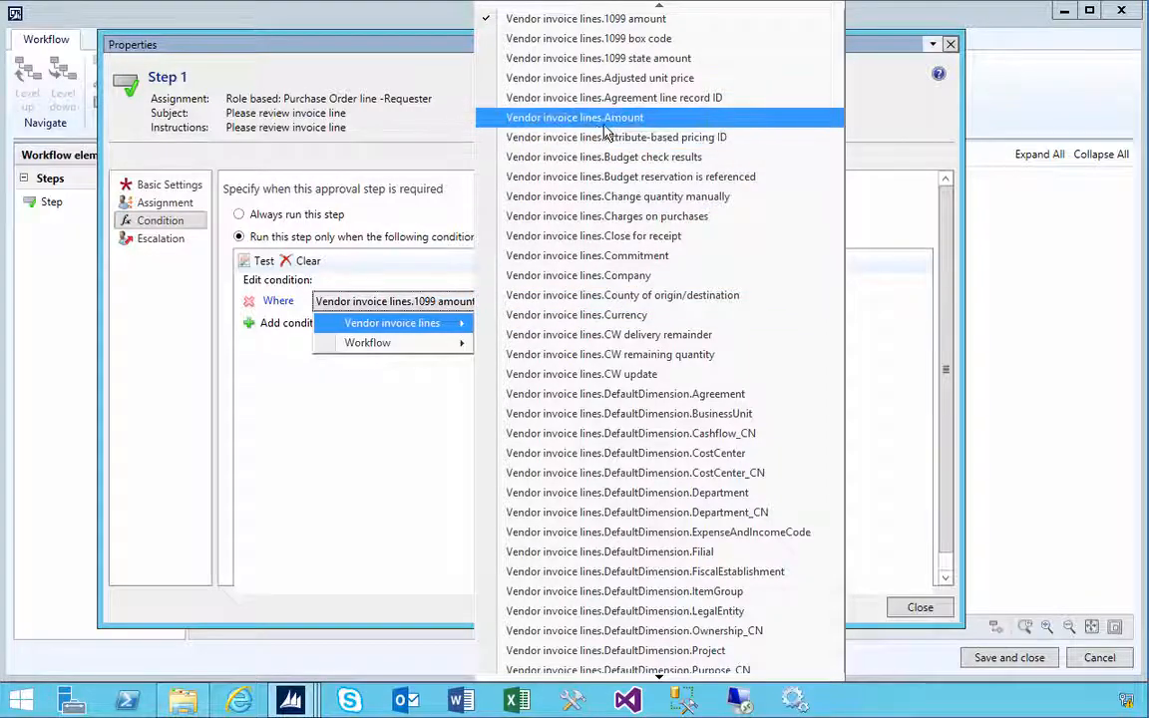
{"action": "scroll", "coordinate": [622, 130], "scroll_direction": "down", "scroll_amount": 10}
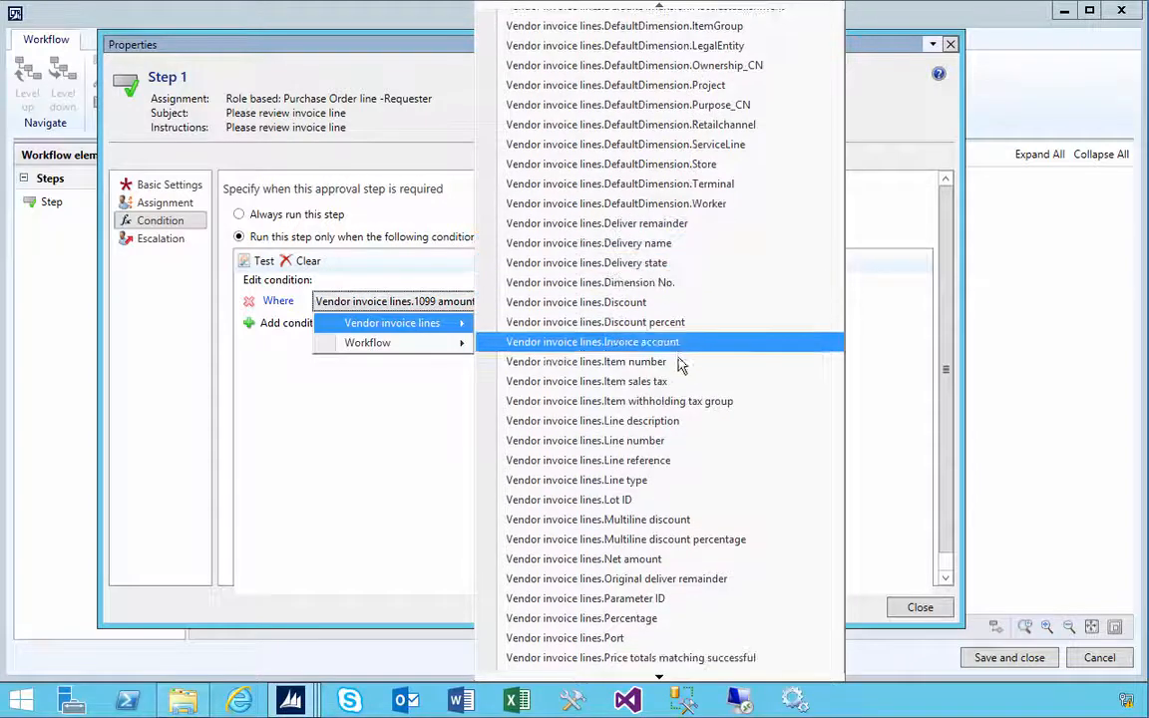
{"action": "scroll", "coordinate": [682, 384], "scroll_direction": "down", "scroll_amount": 4}
{"action": "scroll", "coordinate": [683, 399], "scroll_direction": "down", "scroll_amount": 4}
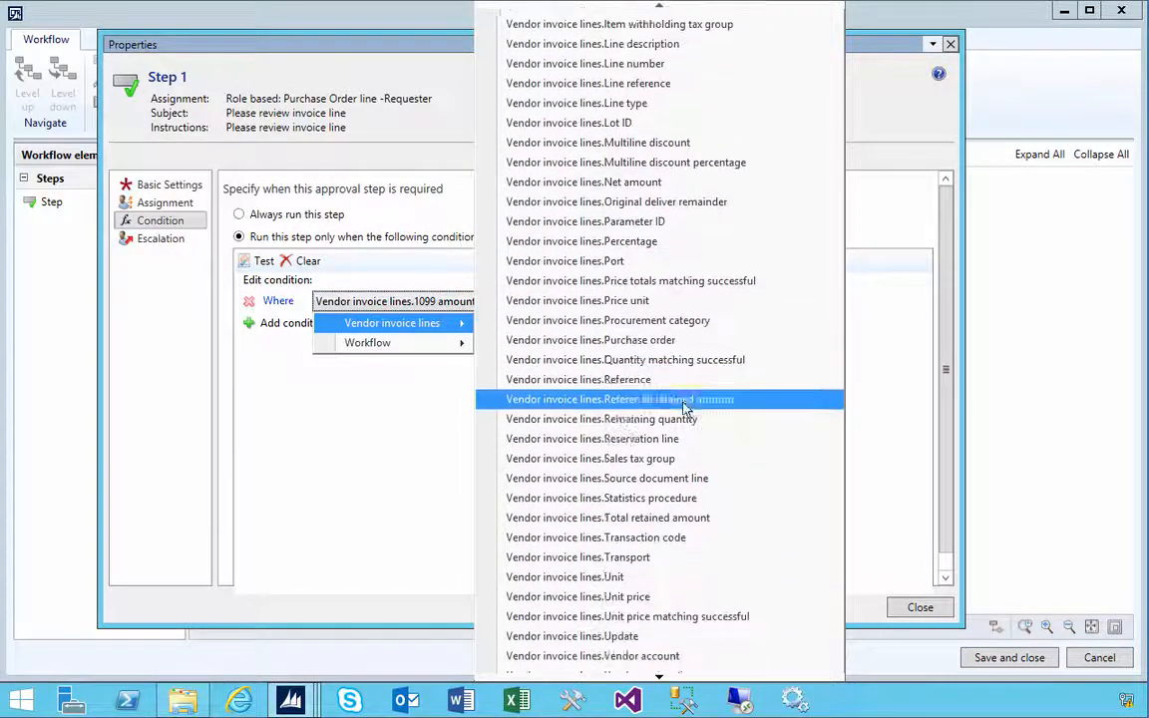
{"action": "scroll", "coordinate": [693, 419], "scroll_direction": "up", "scroll_amount": 2}
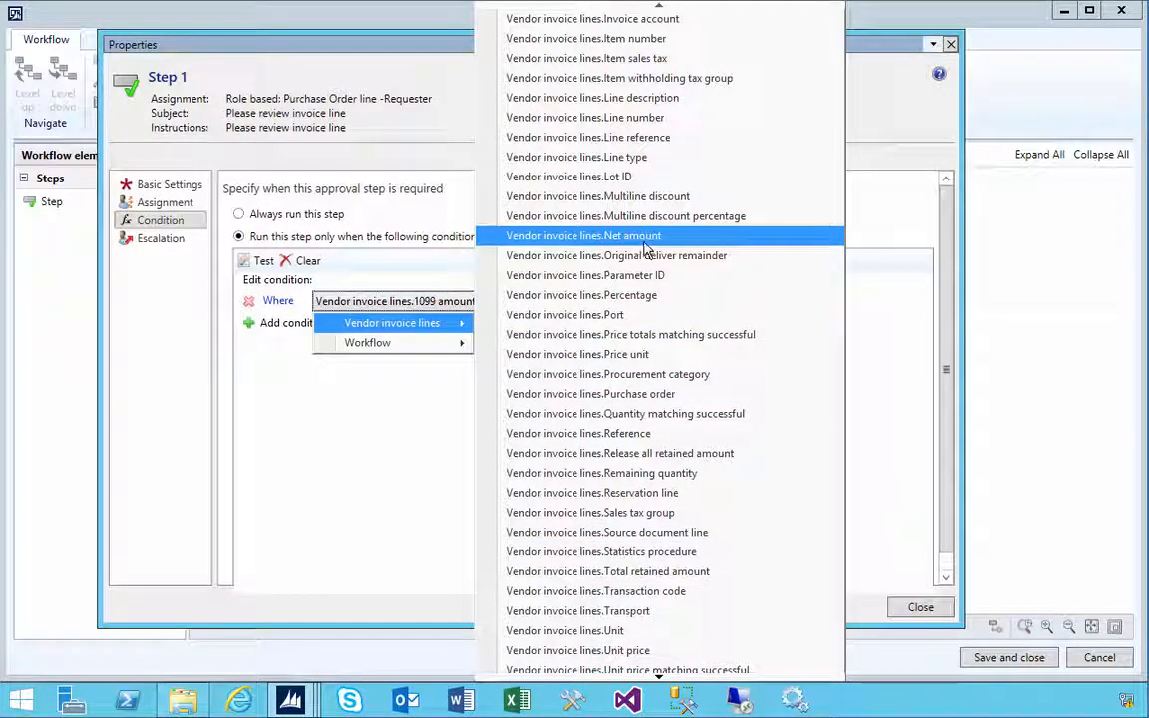
Switch to the main Dynamics AX window and start a new vendor invoice from the Accounts payable pending vendor invoices
{"action": "left_click", "coordinate": [297, 695]}
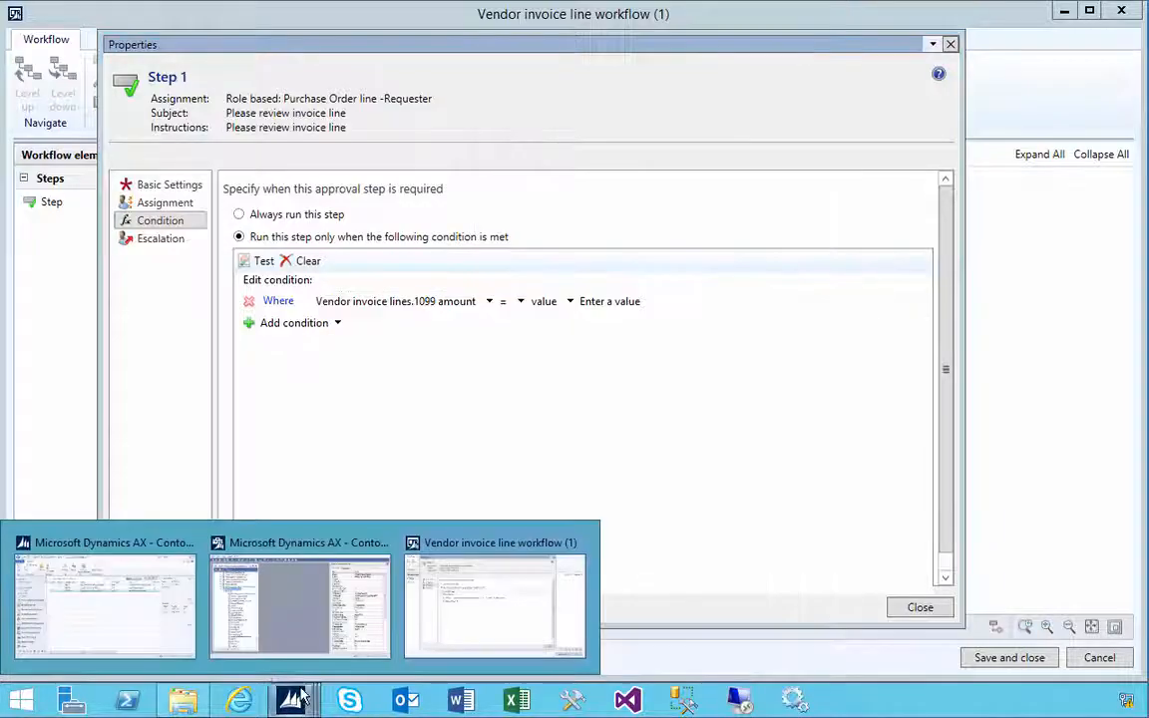
{"action": "left_click", "coordinate": [155, 613]}
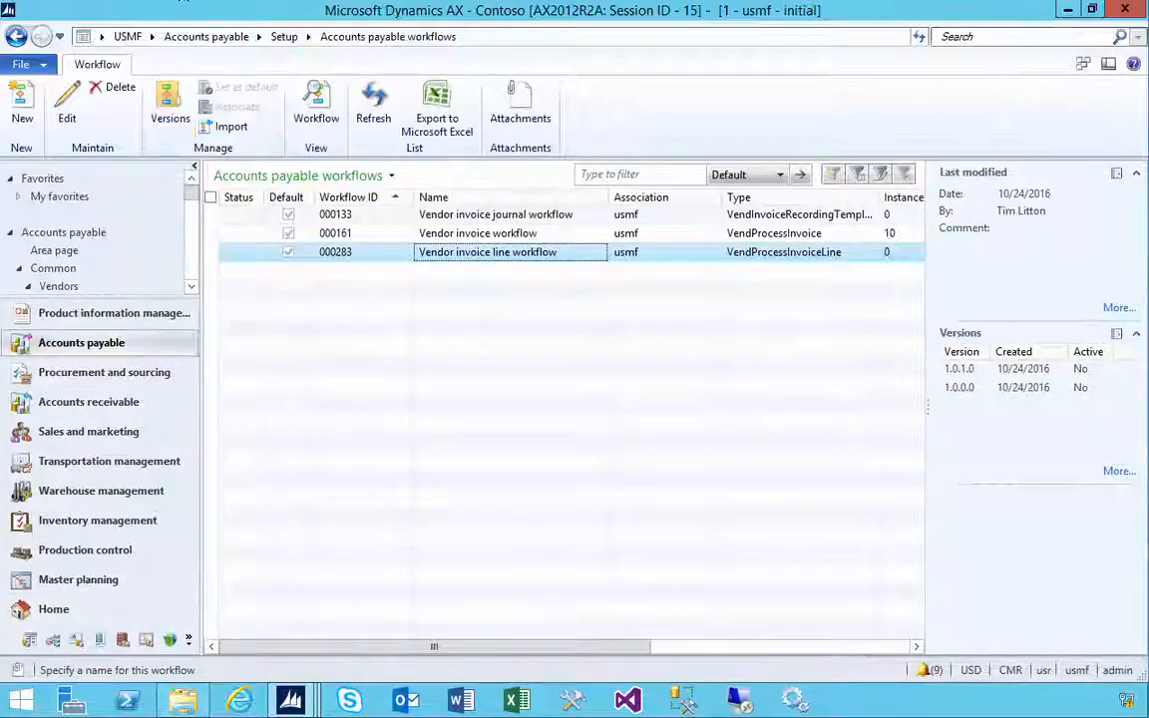
{"action": "left_click", "coordinate": [202, 40]}
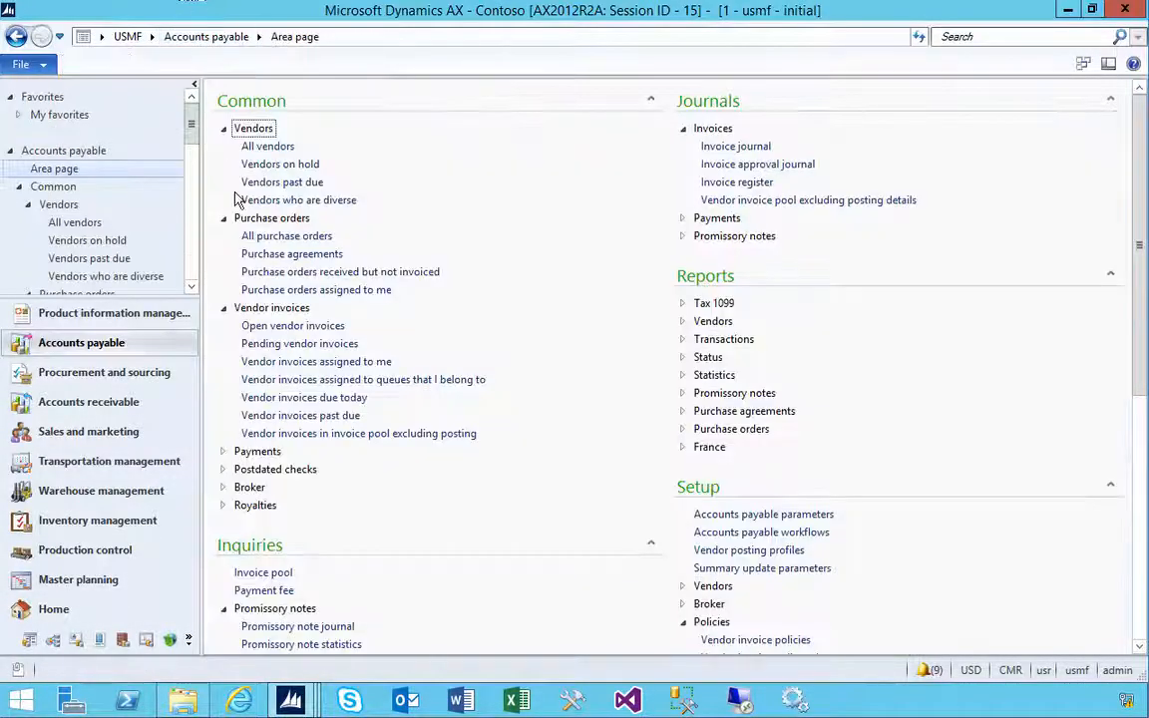
{"action": "left_click", "coordinate": [271, 345]}
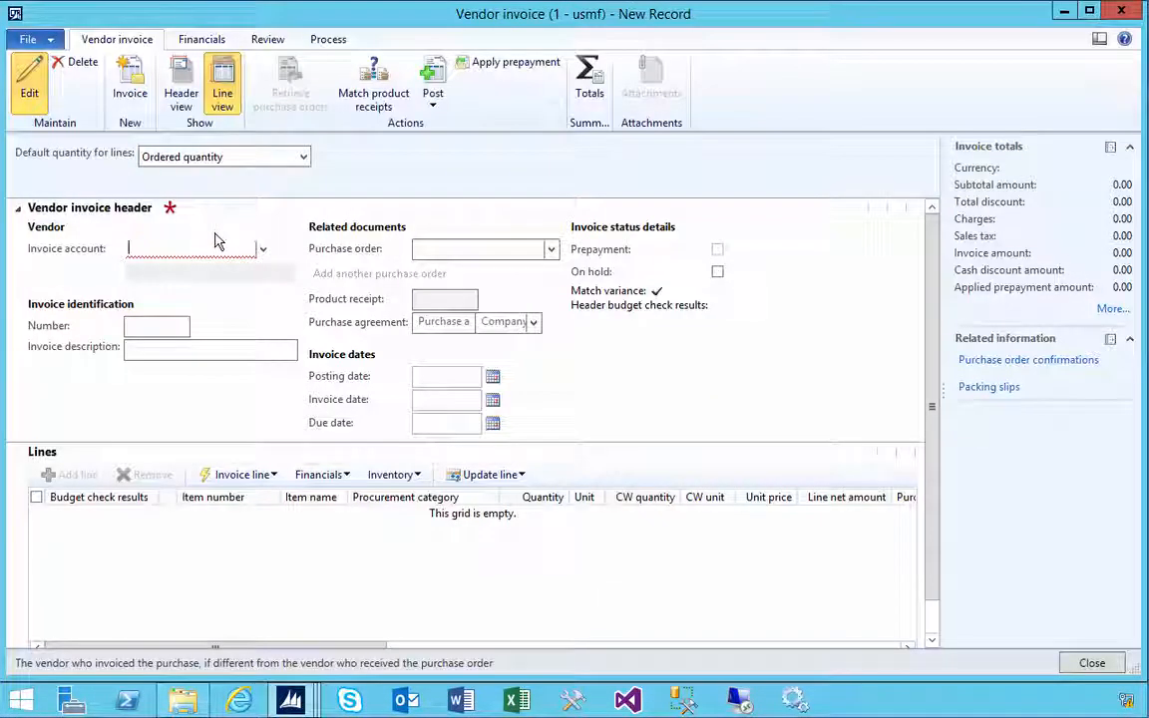
Enter the invoice account of vendor Tailspin Parts and the invoice number in the header
{"action": "type", "text": "US-102"}
{"action": "key", "text": "Tab"}
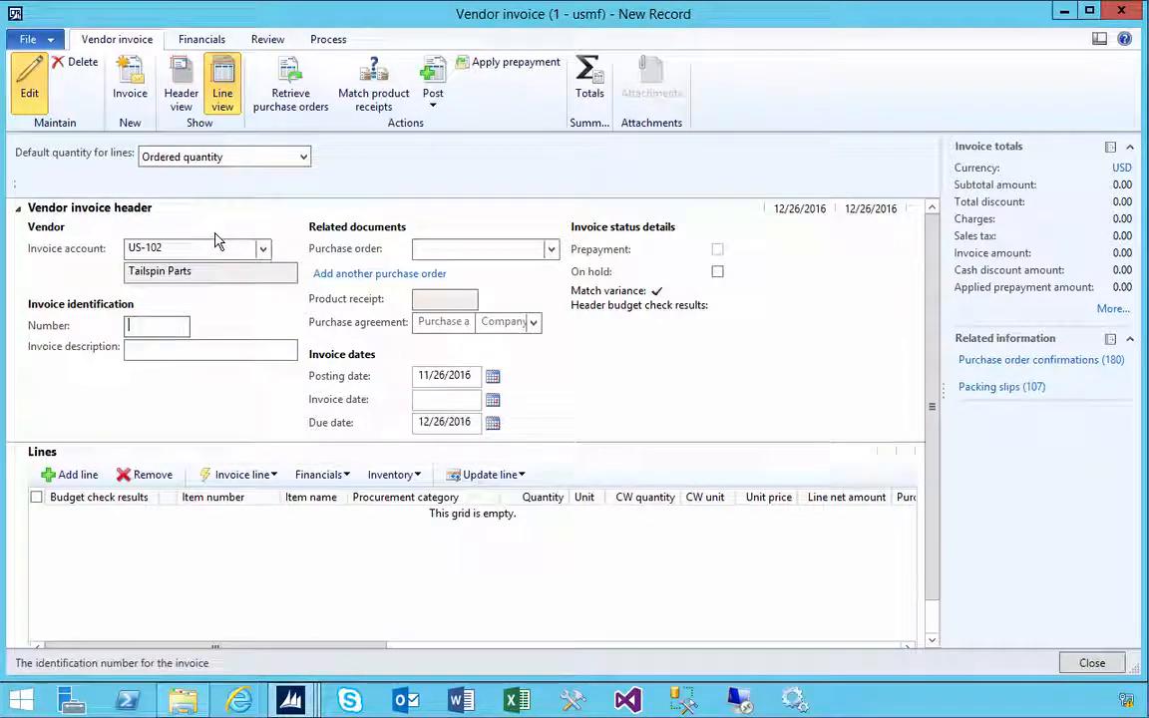
{"action": "type", "text": "INGH62834"}
{"action": "key", "text": "Tab"}
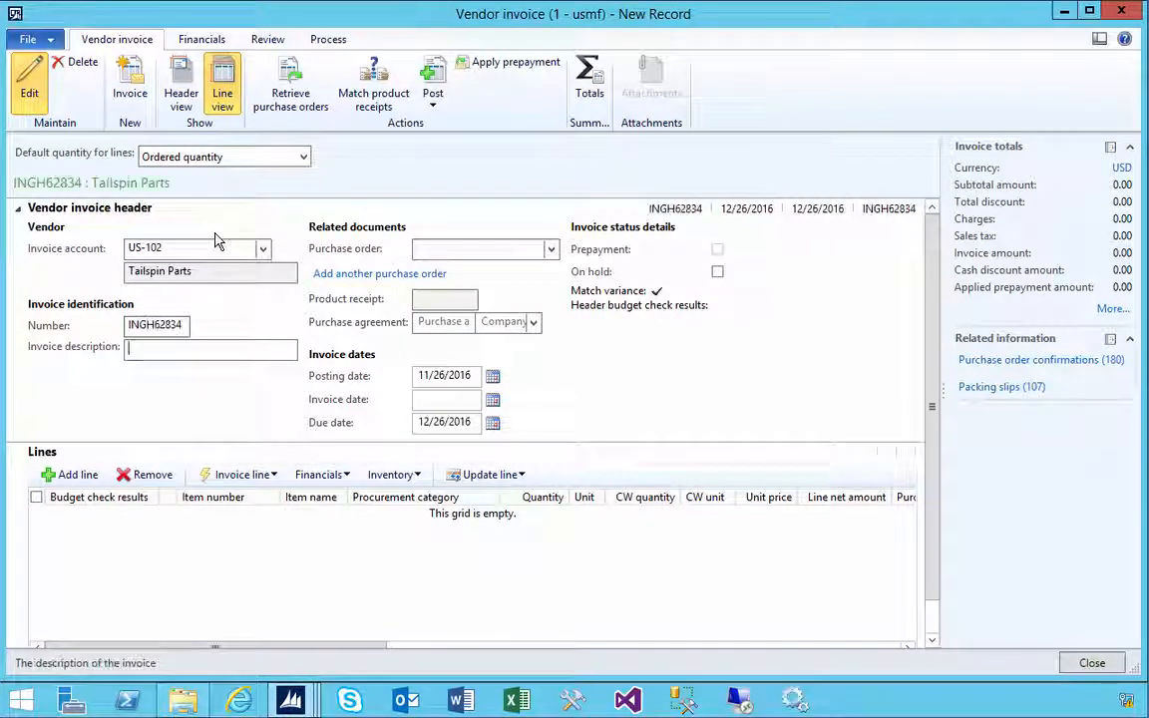
Add an invoice line with the procurement category Office Cleaning from Workplace Services
{"action": "left_click", "coordinate": [72, 475]}
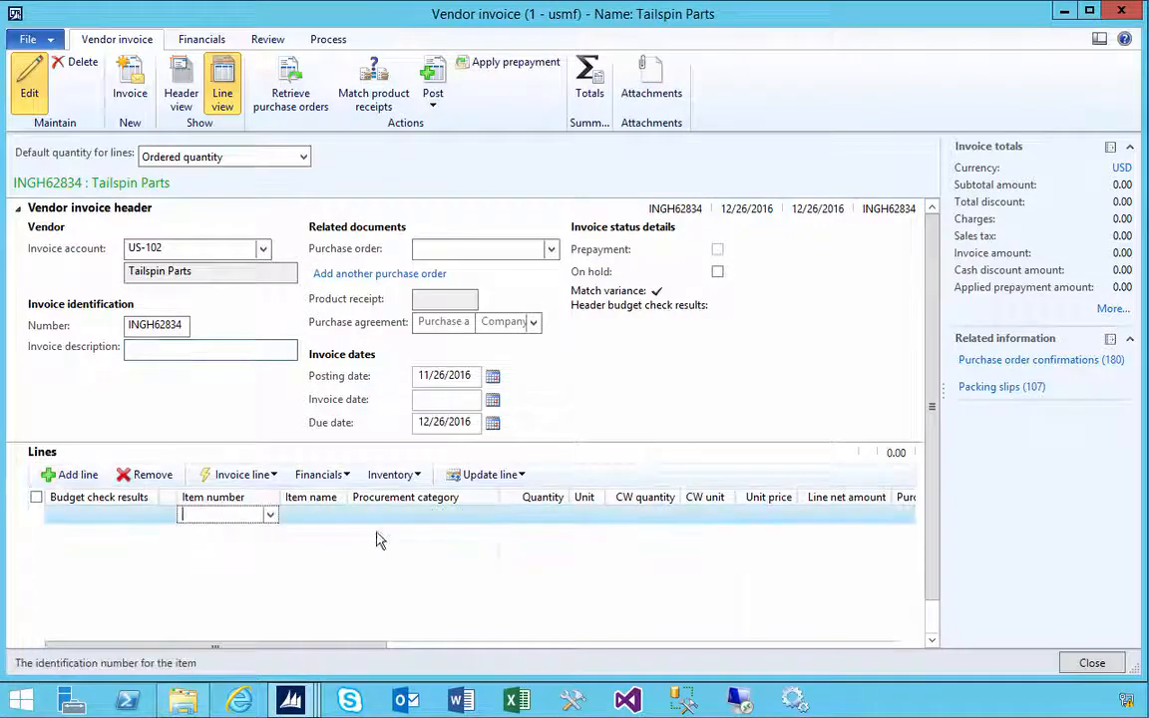
{"action": "left_click", "coordinate": [447, 516]}
{"action": "left_click", "coordinate": [489, 517]}
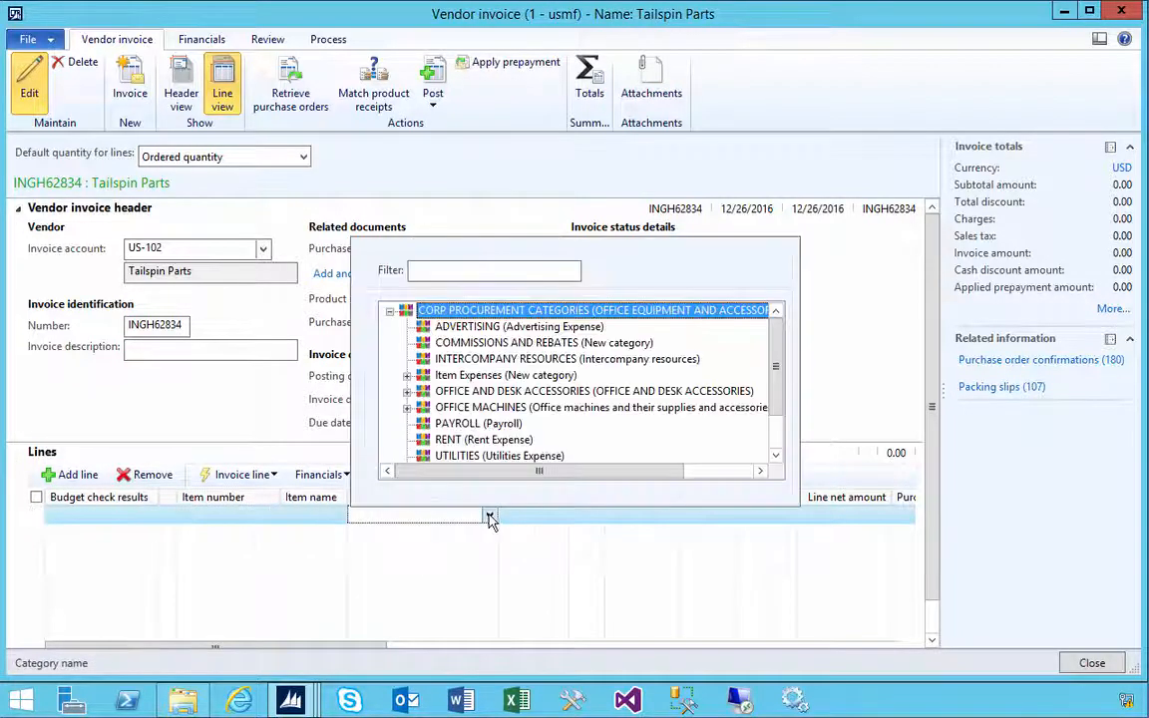
{"action": "scroll", "coordinate": [424, 401], "scroll_direction": "down", "scroll_amount": 1}
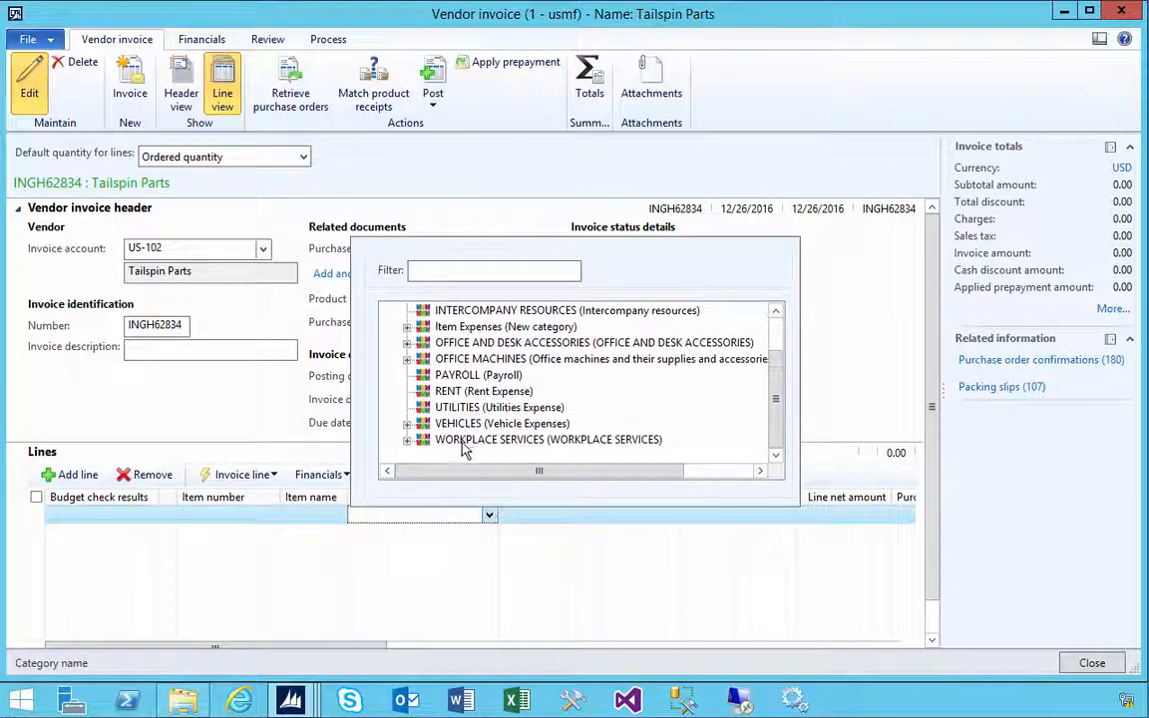
{"action": "left_click", "coordinate": [407, 440]}
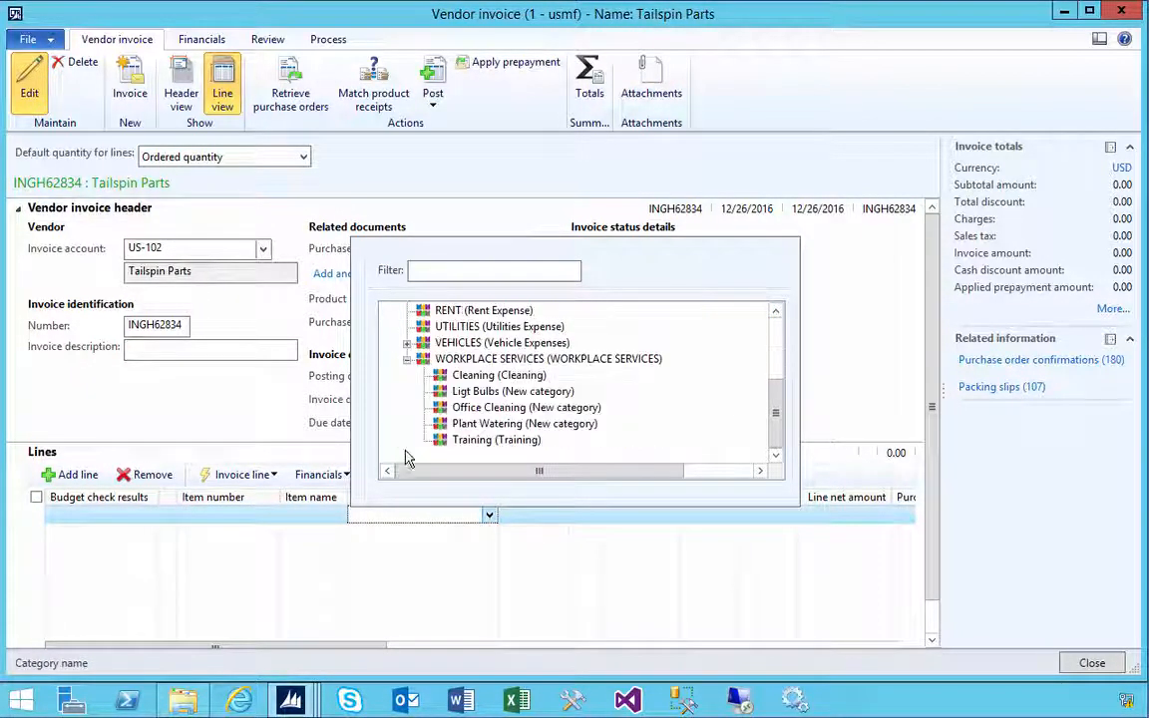
{"action": "left_click", "coordinate": [459, 408]}
{"action": "key", "text": "Tab"}
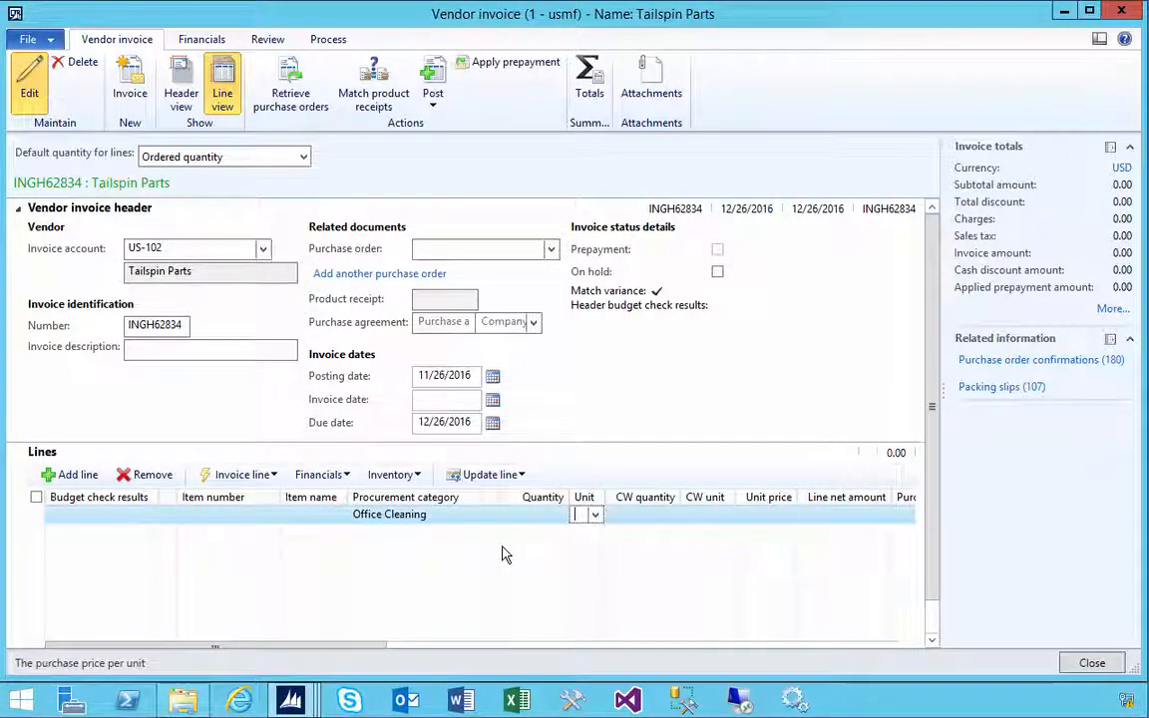
Set the Office Cleaning line's quantity to 1 and its unit price to 130
{"action": "key", "text": "shift+Tab"}
{"action": "type", "text": "1"}
{"action": "key", "text": "Tab"}
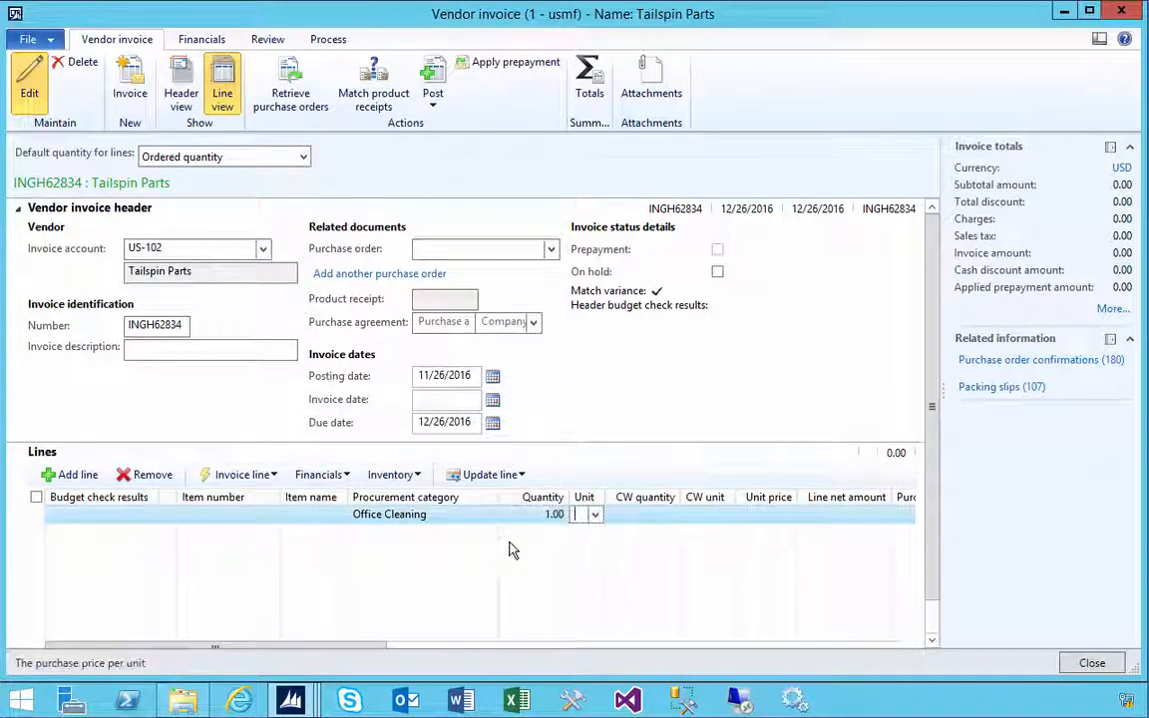
{"action": "key", "text": "Tab"}
{"action": "key", "text": "Tab"}
{"action": "key", "text": "shift+Tab"}
{"action": "type", "text": "130"}
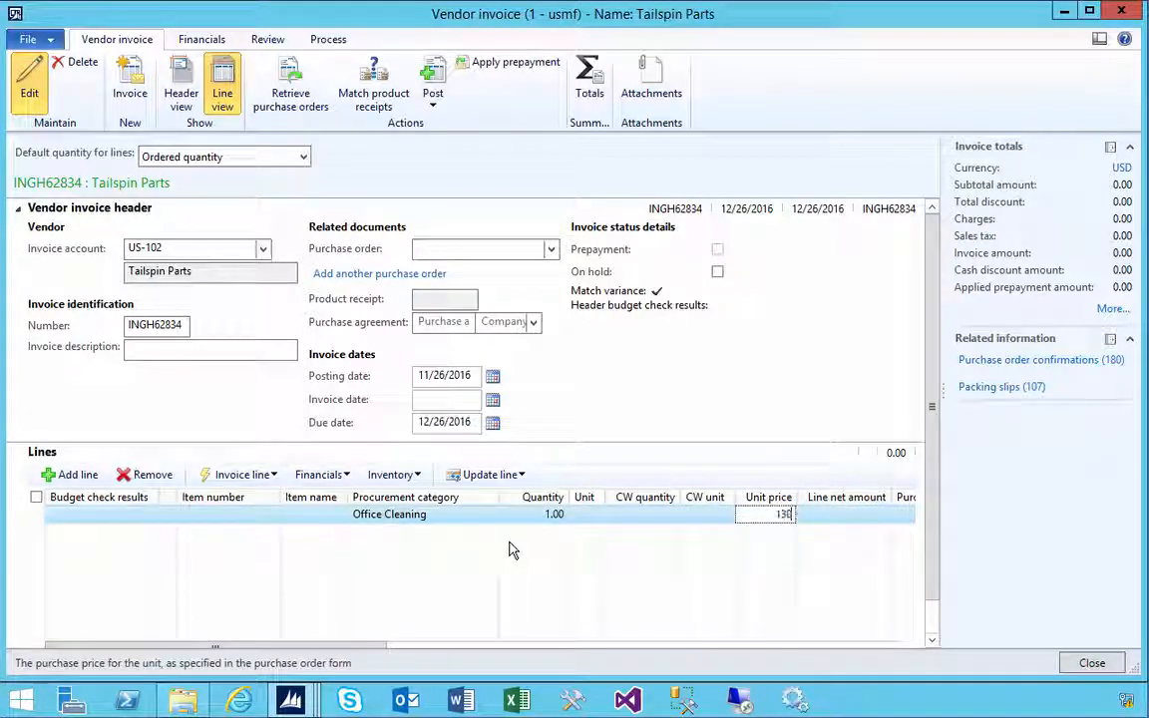
{"action": "key", "text": "Tab"}
{"action": "key", "text": "shift+Tab"}
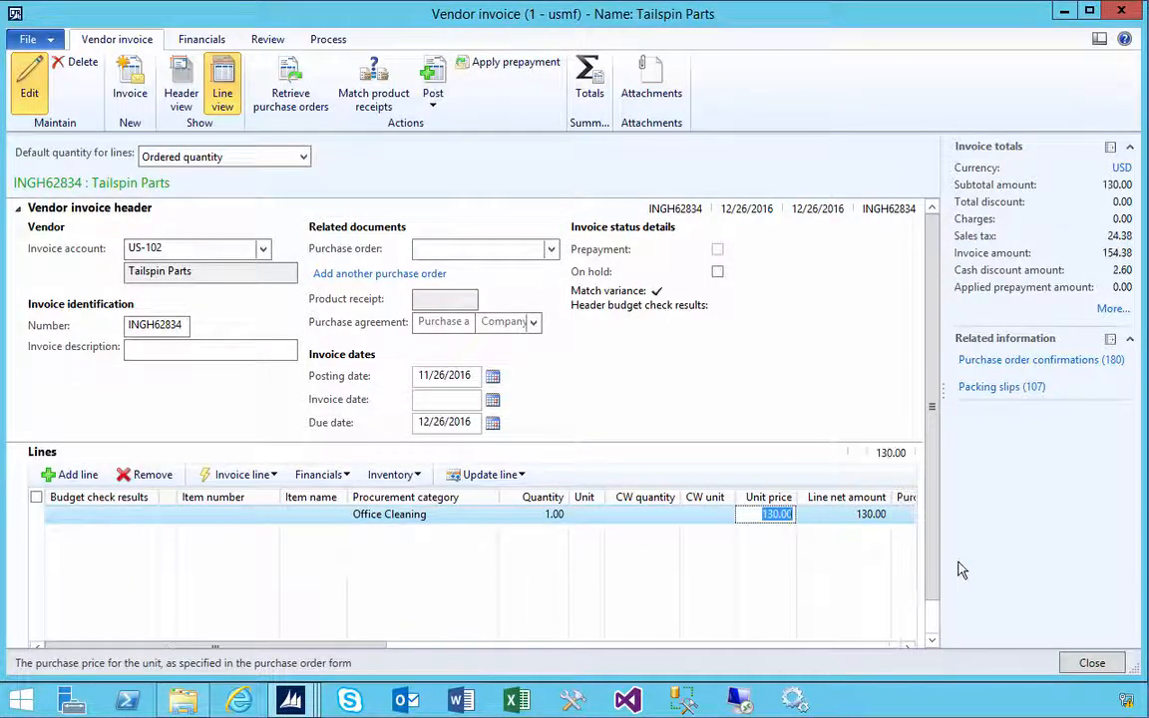
Show the Office Cleaning line's details and select its line net amount
{"action": "scroll", "coordinate": [936, 519], "scroll_direction": "down", "scroll_amount": 1}
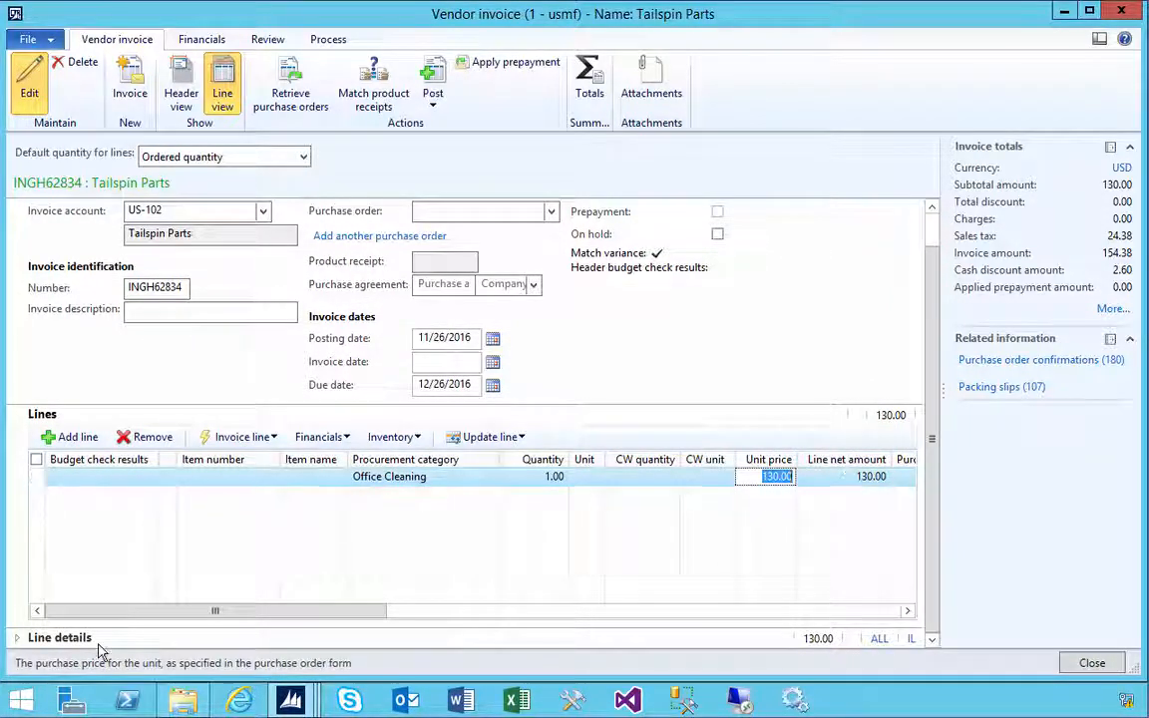
{"action": "left_click", "coordinate": [18, 642]}
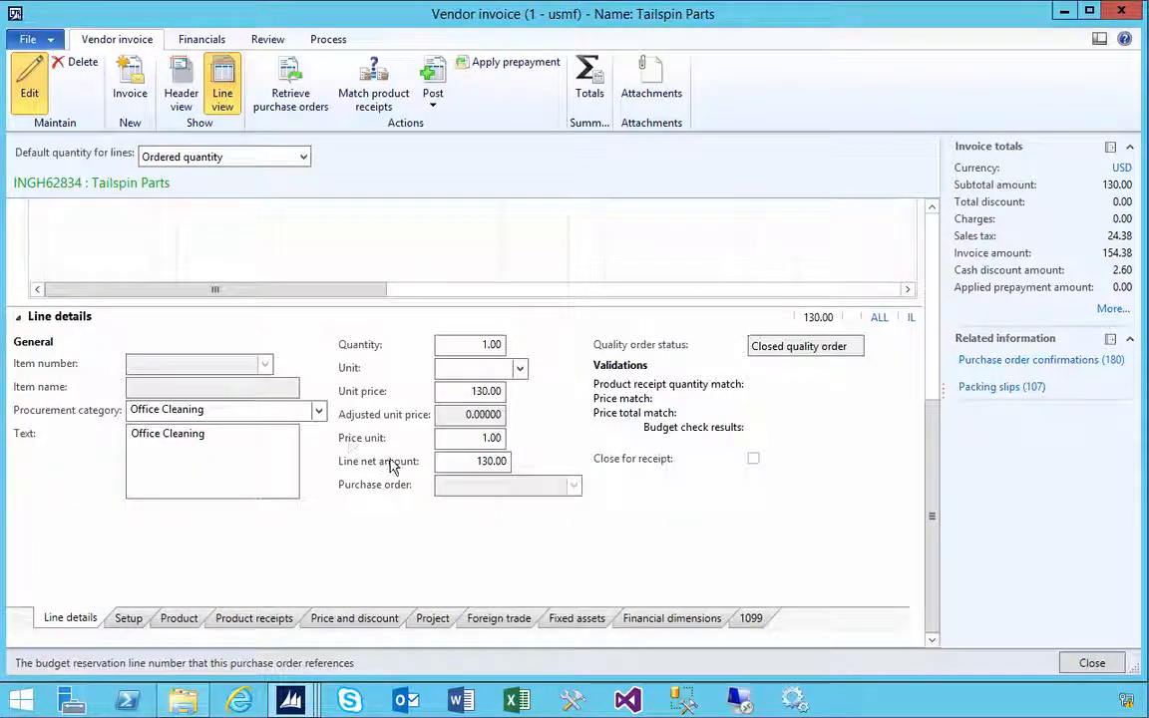
{"action": "left_click", "coordinate": [508, 461]}
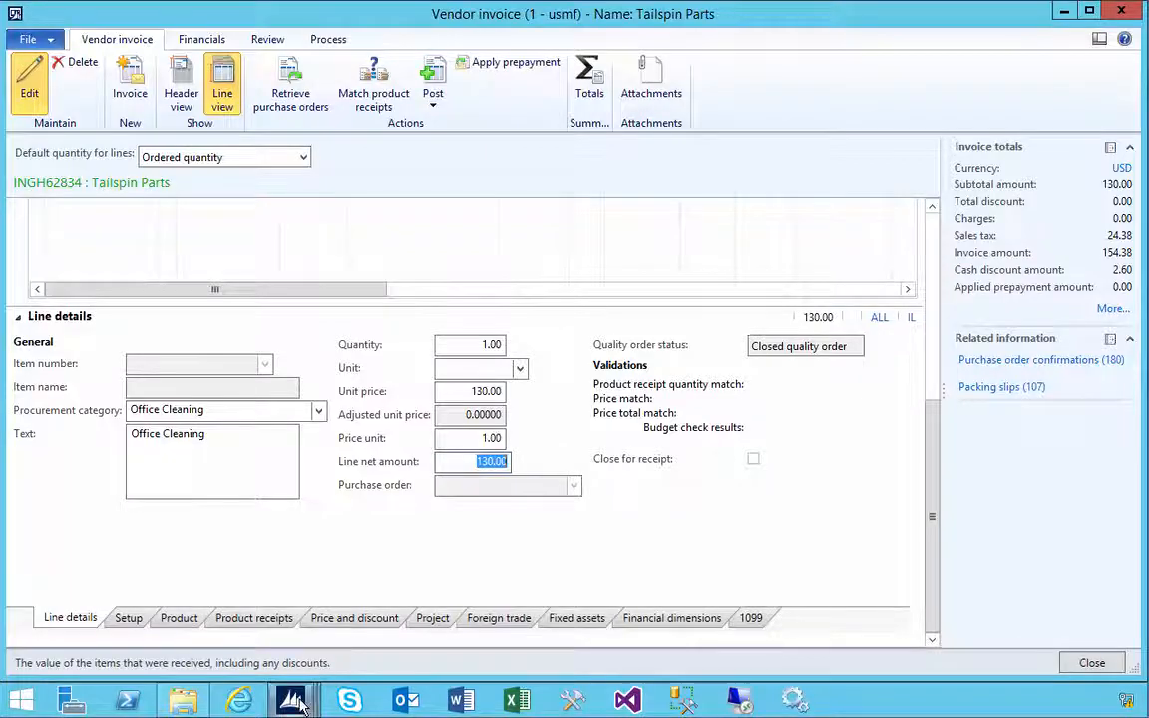
Switch to the AOT development workspace and open the VendInvoiceInfoLine table in the table browser
{"action": "mouse_move", "coordinate": [299, 706]}
{"action": "left_click", "coordinate": [256, 570]}
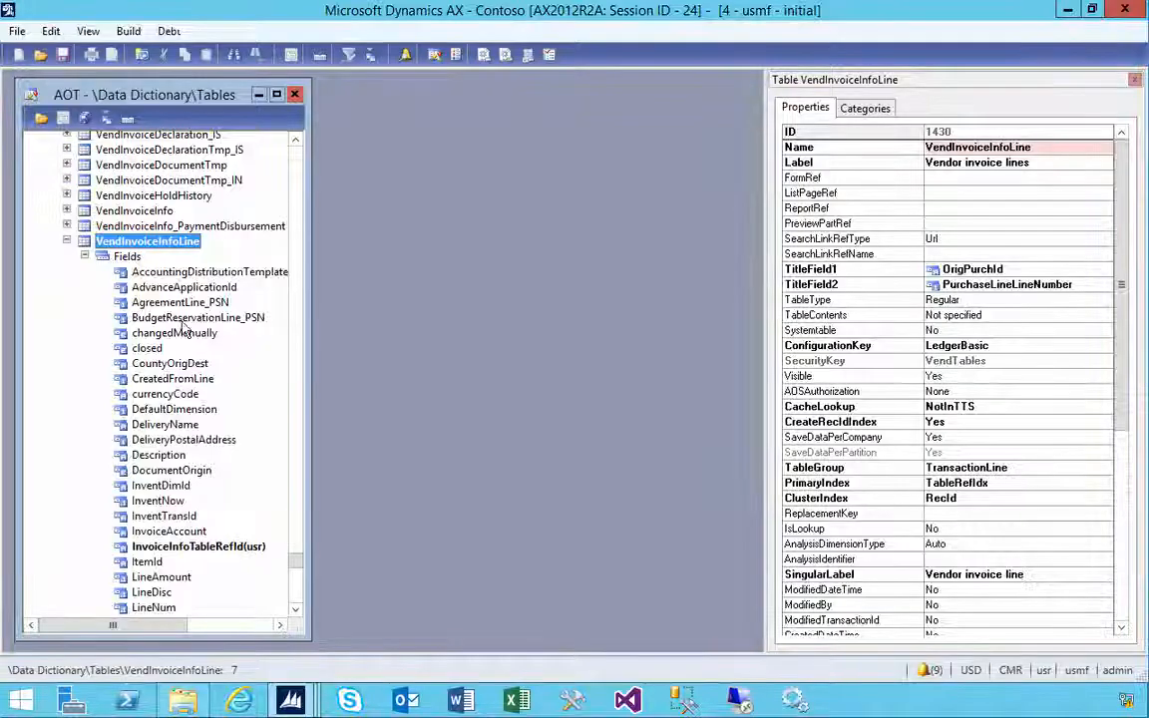
{"action": "right_click", "coordinate": [172, 247]}
{"action": "left_click", "coordinate": [212, 249]}
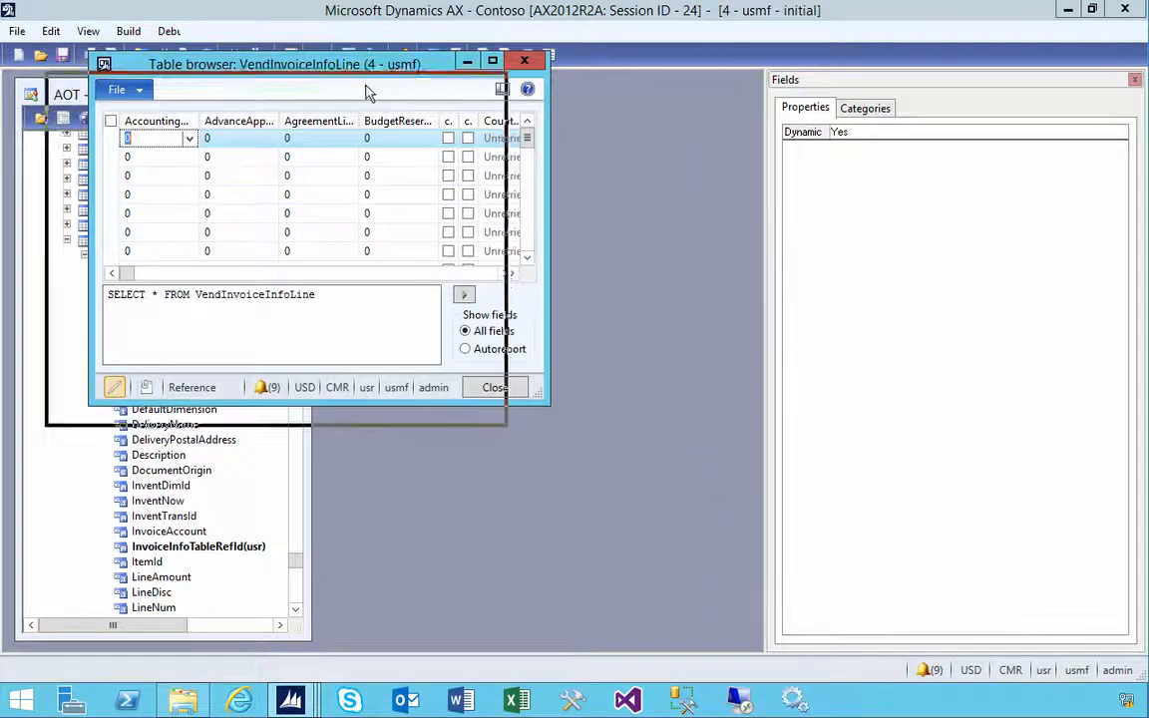
Enlarge the table browser and filter the VendInvoiceInfoLine records on OrderAccount to the invoice's vendor account
{"action": "left_click_drag", "start_coordinate": [417, 70], "coordinate": [365, 90]}
{"action": "left_click_drag", "start_coordinate": [480, 411], "coordinate": [946, 588]}
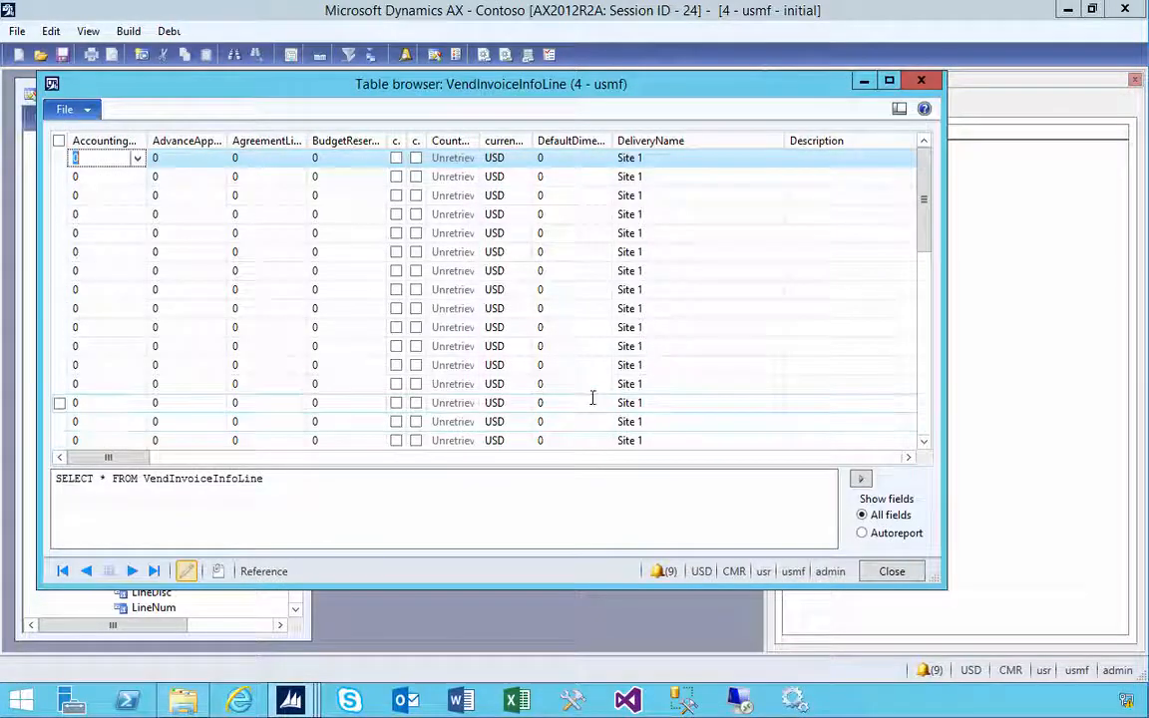
{"action": "left_click", "coordinate": [908, 457]}
{"action": "left_click", "coordinate": [908, 457]}
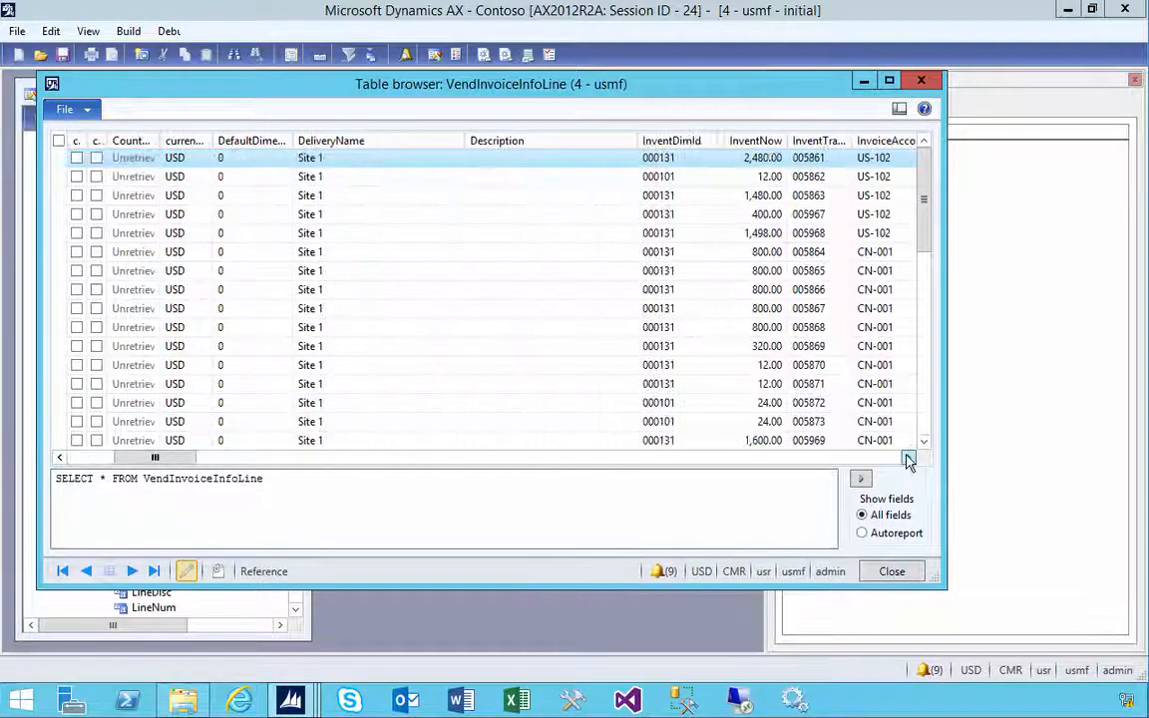
{"action": "left_click", "coordinate": [908, 457]}
{"action": "left_click", "coordinate": [908, 457]}
{"action": "left_click", "coordinate": [908, 457]}
{"action": "left_click", "coordinate": [908, 457]}
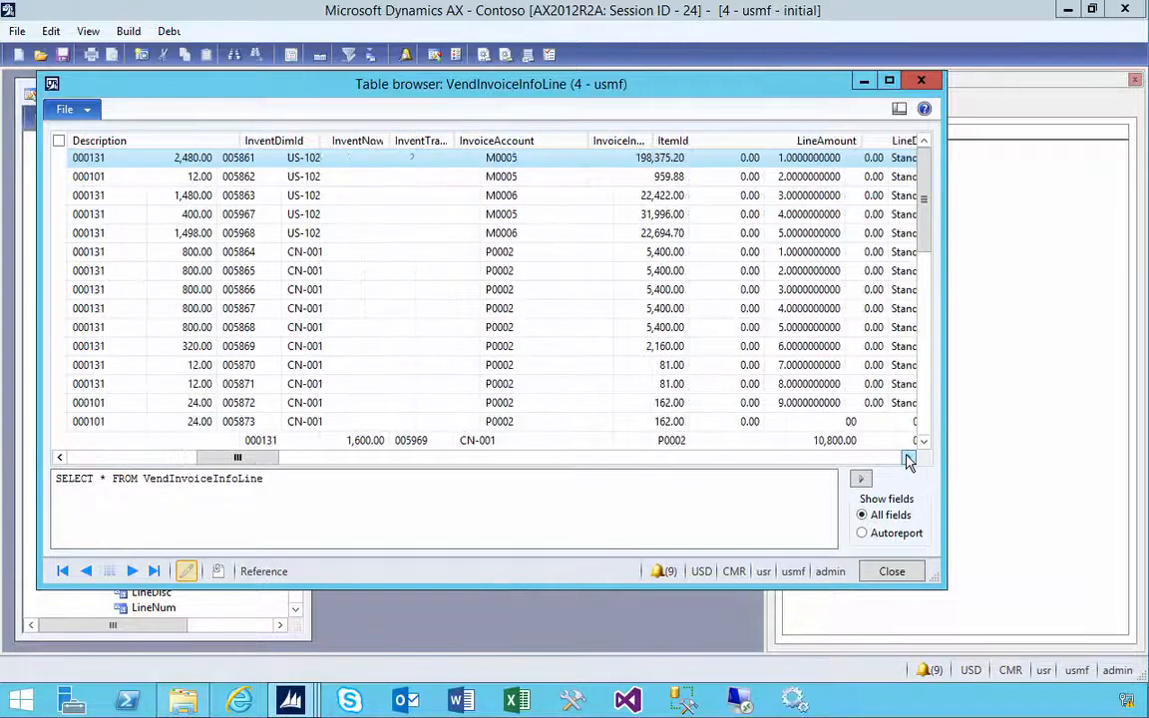
{"action": "left_click", "coordinate": [907, 457]}
{"action": "left_click", "coordinate": [907, 457]}
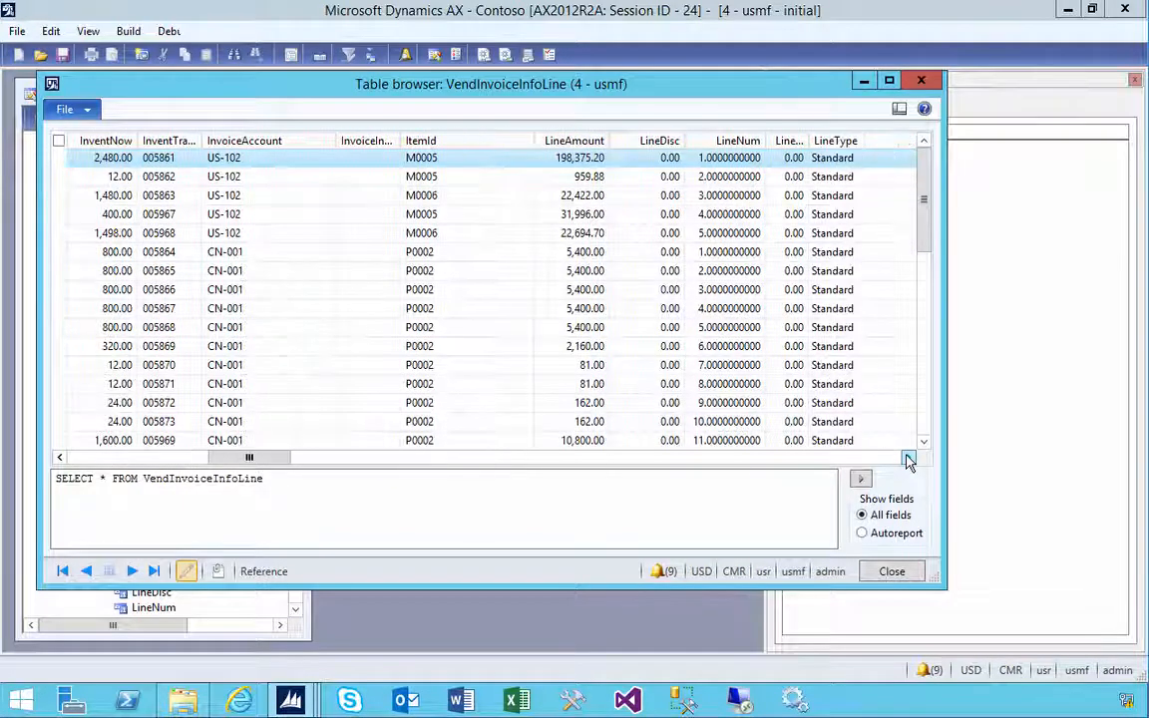
{"action": "left_click", "coordinate": [908, 456]}
{"action": "left_click", "coordinate": [908, 457]}
{"action": "left_click", "coordinate": [908, 457]}
{"action": "left_click", "coordinate": [908, 457]}
{"action": "left_click", "coordinate": [907, 456]}
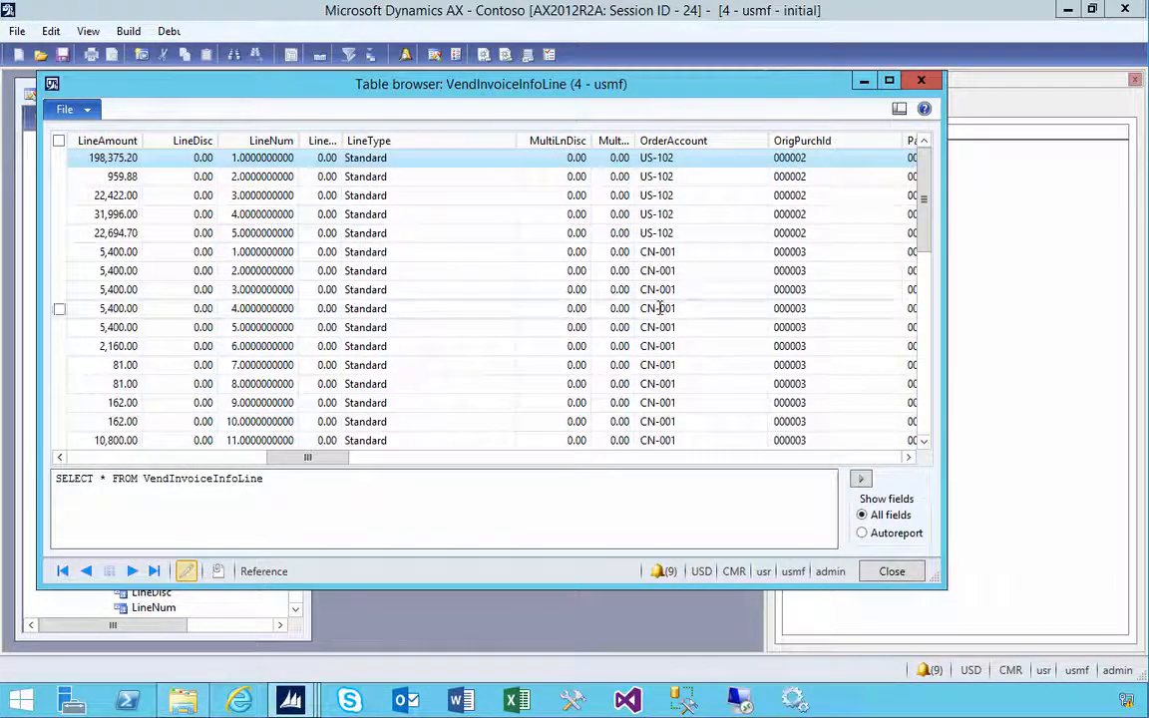
{"action": "left_click", "coordinate": [663, 213]}
{"action": "right_click", "coordinate": [669, 216]}
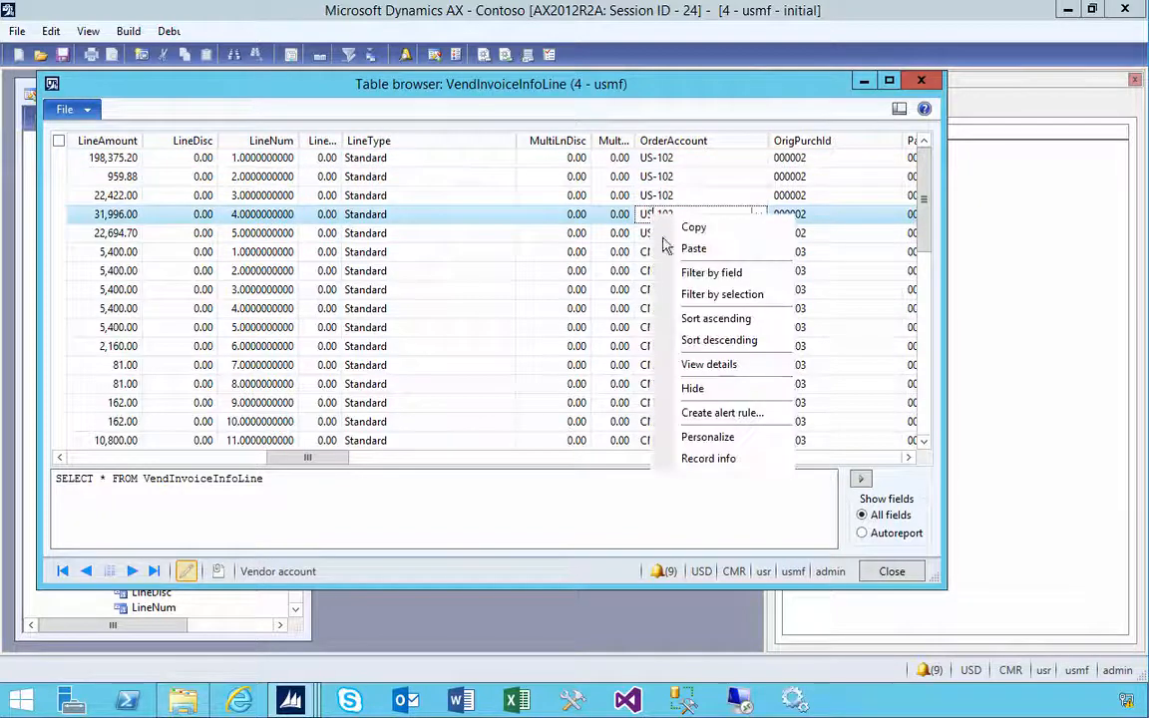
{"action": "left_click", "coordinate": [711, 272]}
{"action": "left_click", "coordinate": [436, 304]}
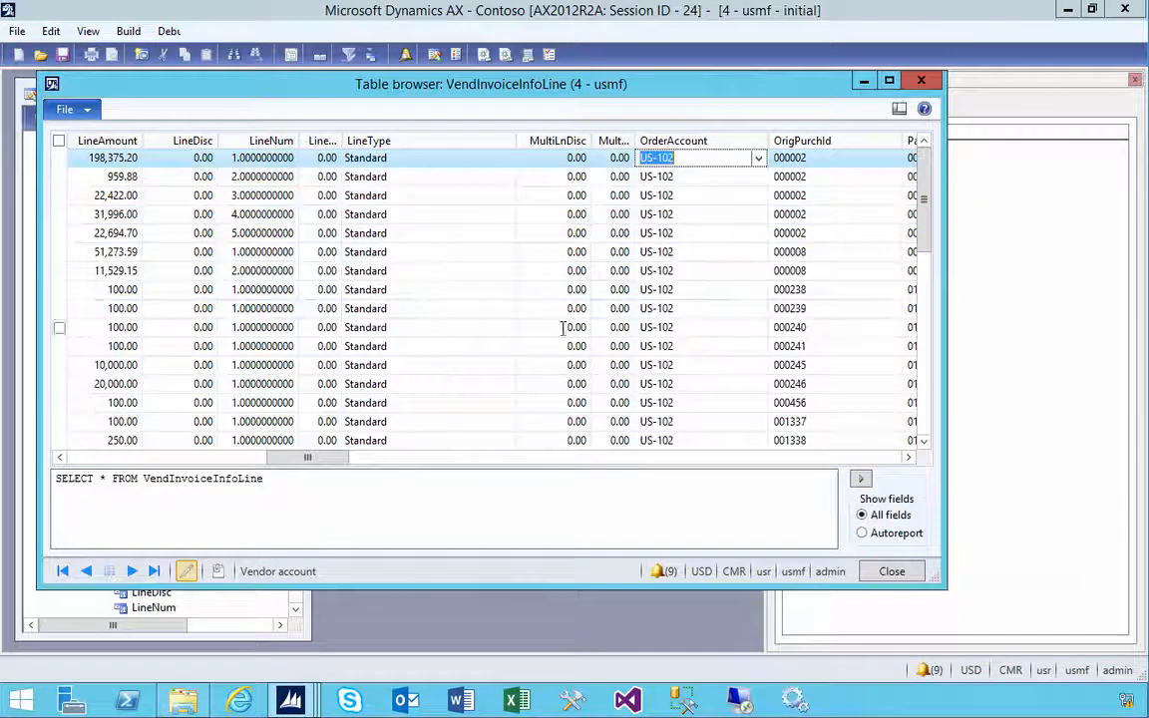
Find the Office Cleaning record among the filtered lines and select its LineAmount value
{"action": "scroll", "coordinate": [539, 325], "scroll_direction": "down", "scroll_amount": 10}
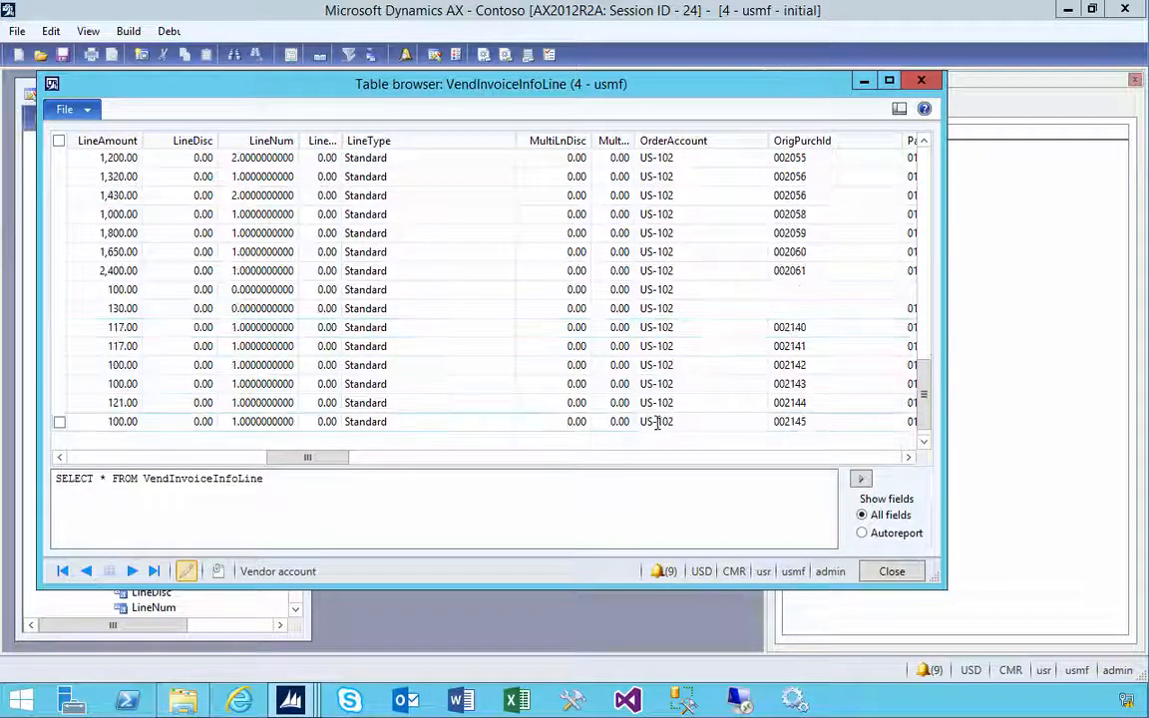
{"action": "left_click", "coordinate": [655, 421]}
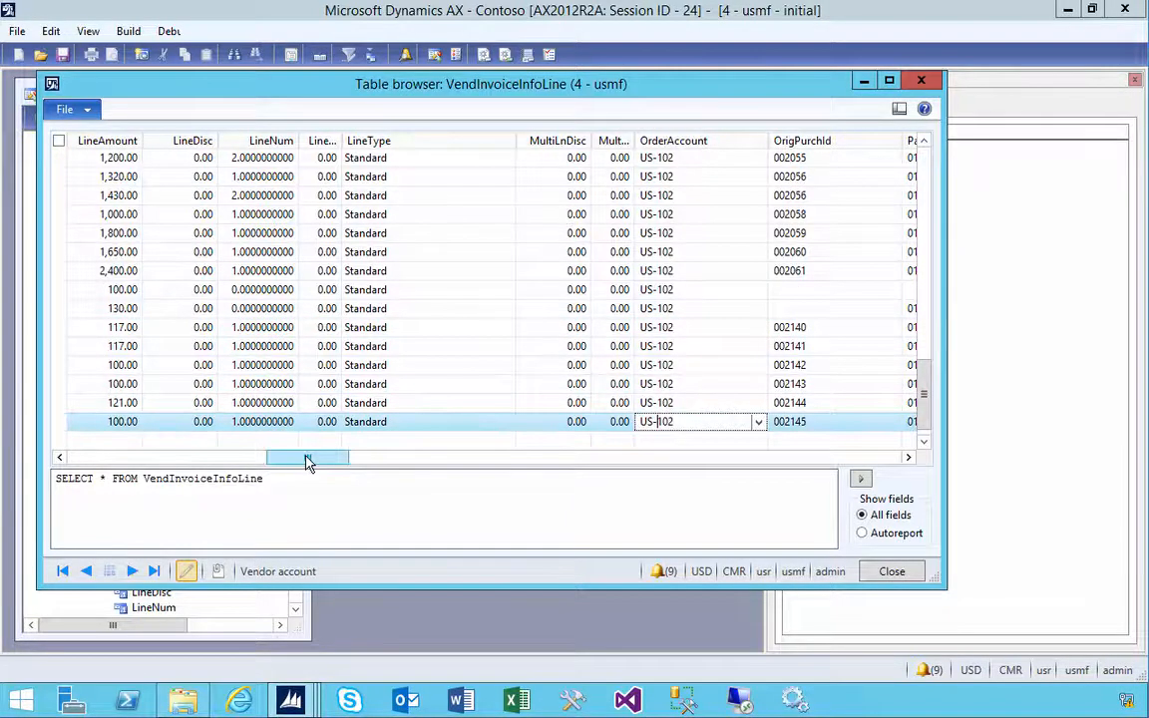
{"action": "left_click_drag", "start_coordinate": [308, 457], "coordinate": [224, 457]}
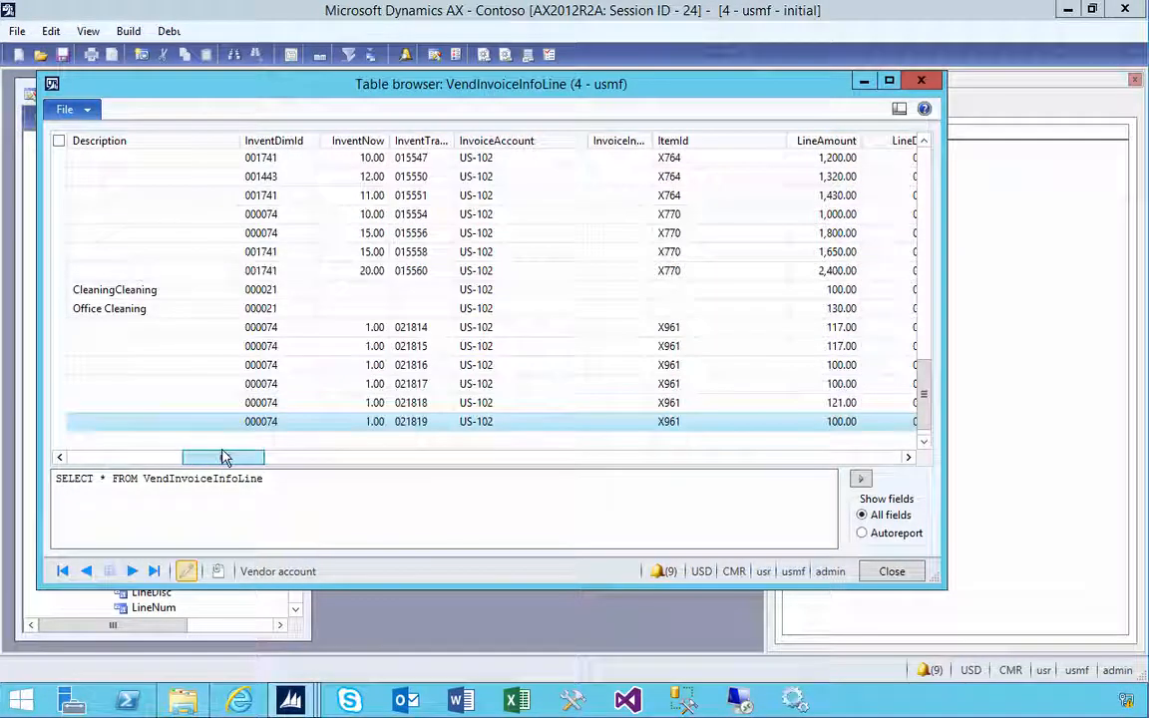
{"action": "left_click", "coordinate": [303, 308]}
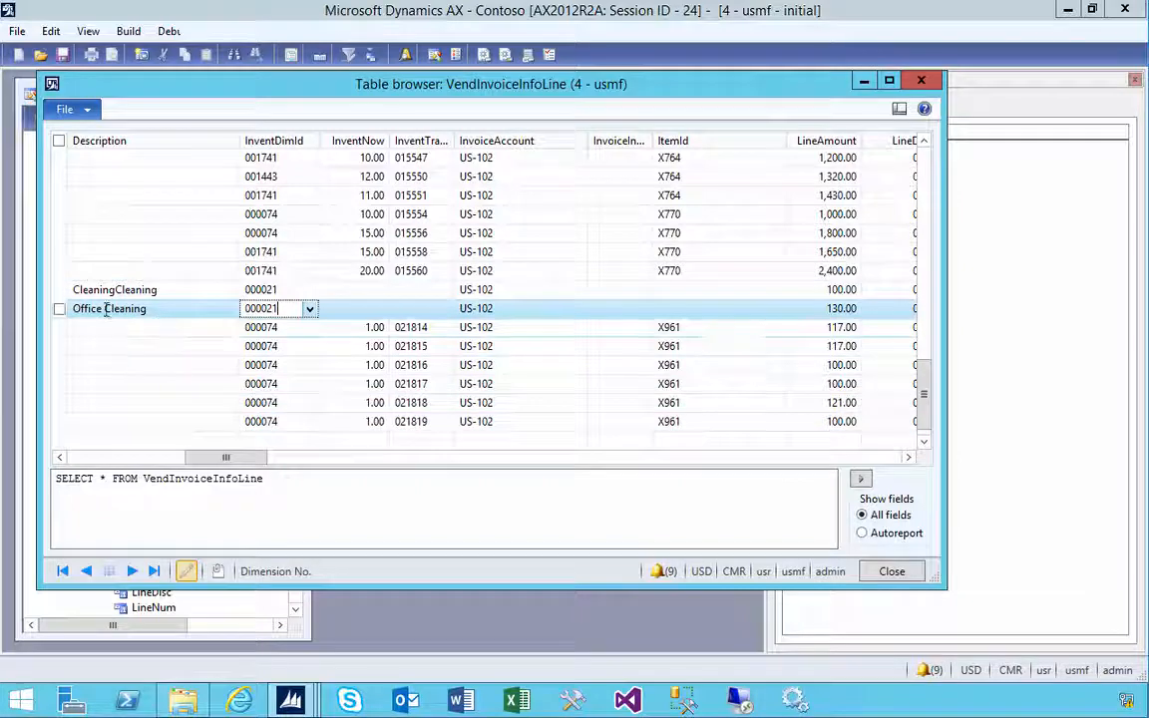
{"action": "left_click", "coordinate": [907, 458]}
{"action": "left_click", "coordinate": [908, 458]}
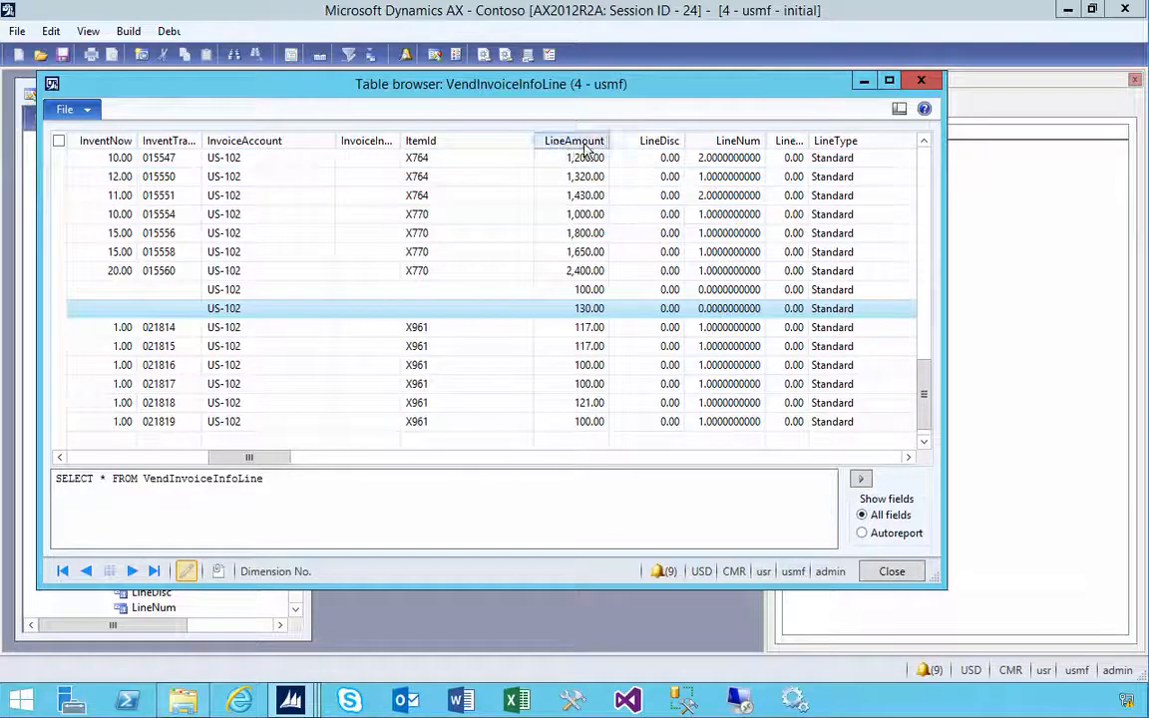
{"action": "left_click", "coordinate": [586, 308]}
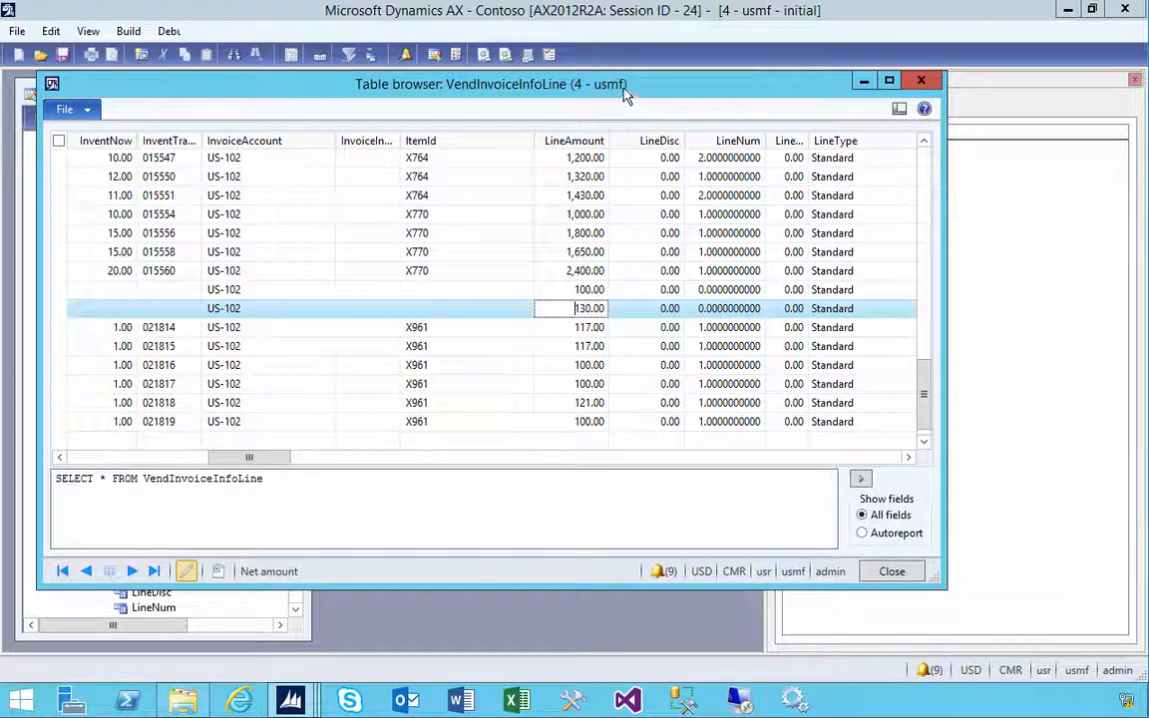
Move and narrow the table browser to uncover the AOT, and display the properties of the LineAmount field under VendInvoiceInfoLine
{"action": "left_click_drag", "start_coordinate": [624, 94], "coordinate": [793, 113]}
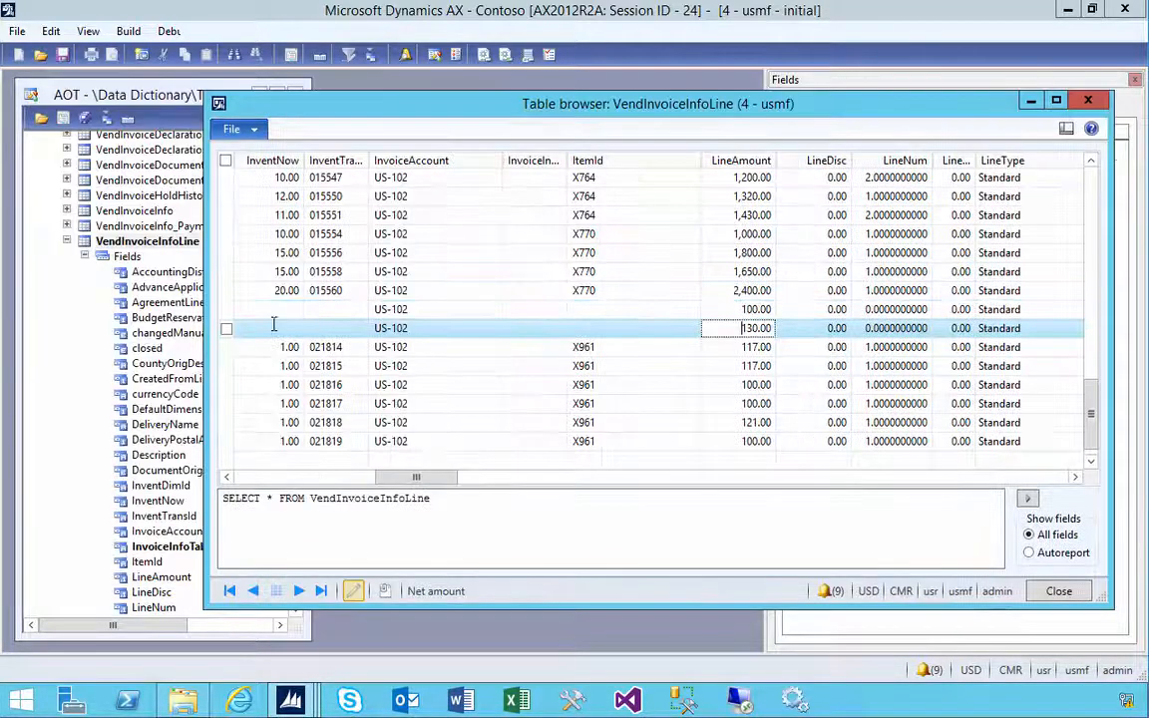
{"action": "left_click_drag", "start_coordinate": [206, 328], "coordinate": [342, 328]}
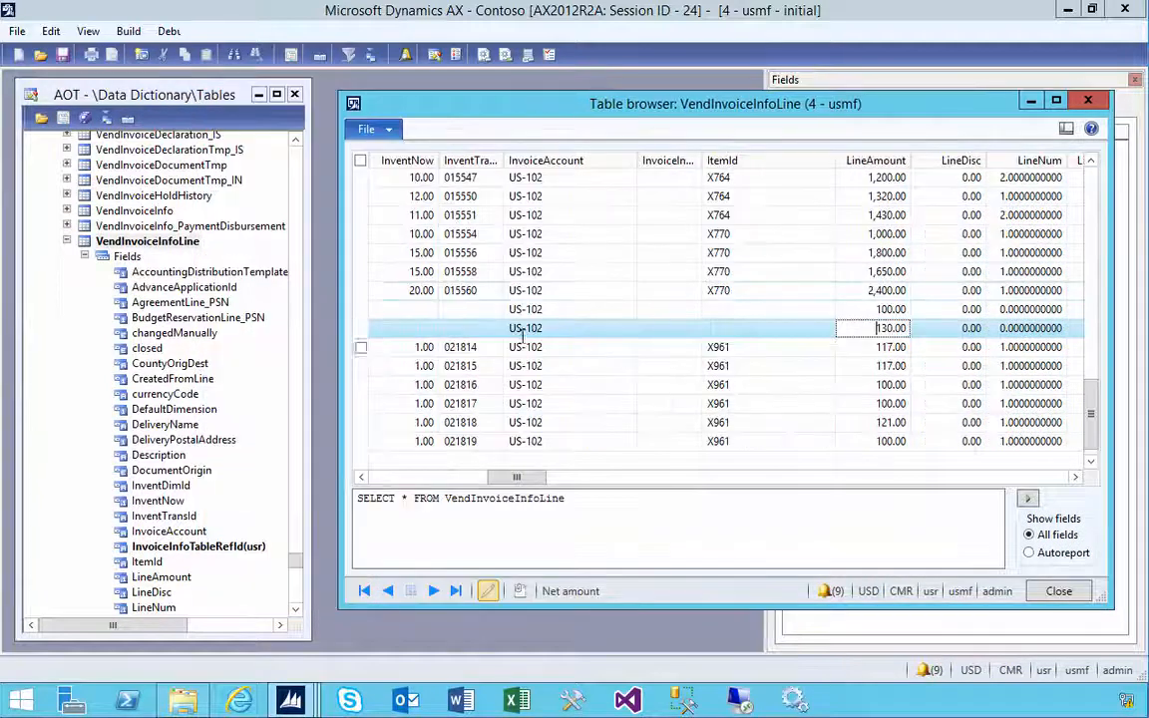
{"action": "left_click", "coordinate": [157, 502]}
{"action": "type", "text": "line"}
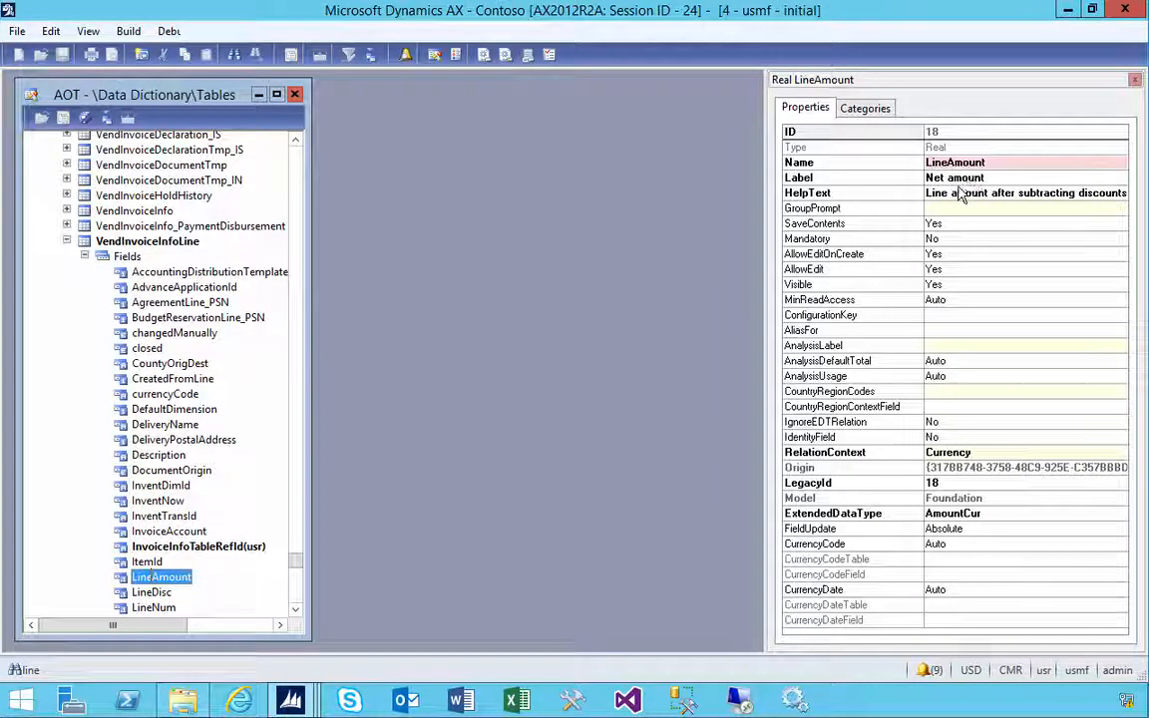
Switch to the vendor invoice line workflow's Step 1 condition and look for Net amount among the Vendor invoice lines fields
{"action": "mouse_move", "coordinate": [290, 700]}
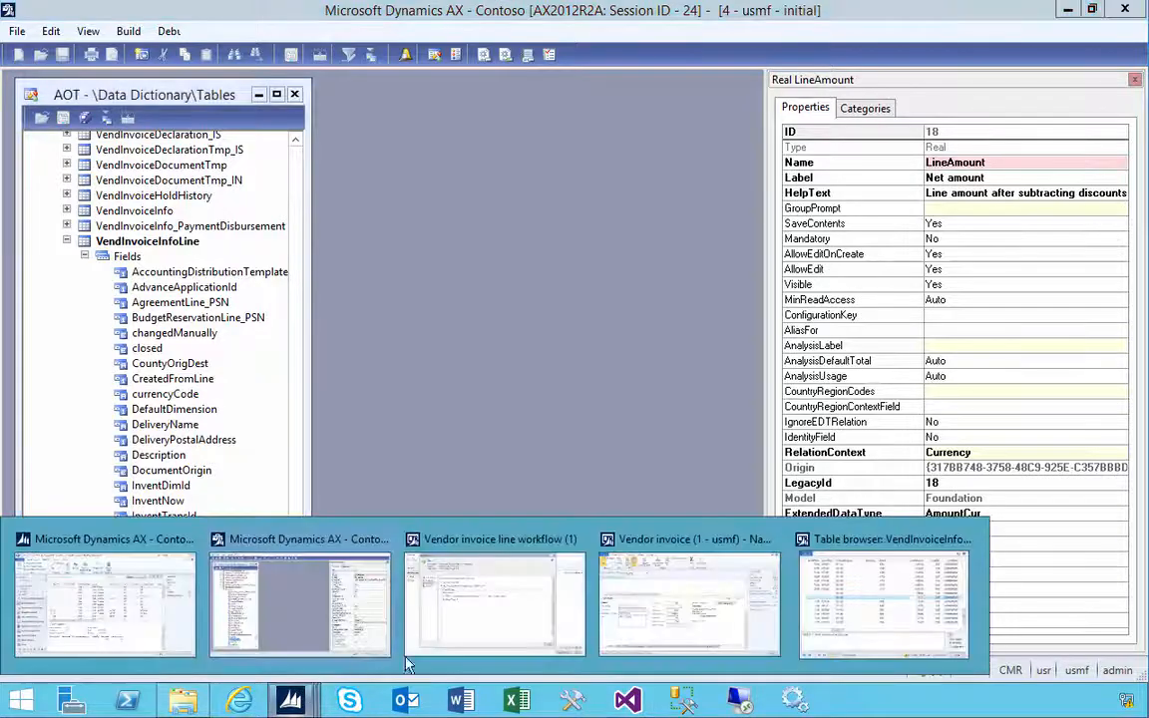
{"action": "left_click", "coordinate": [462, 637]}
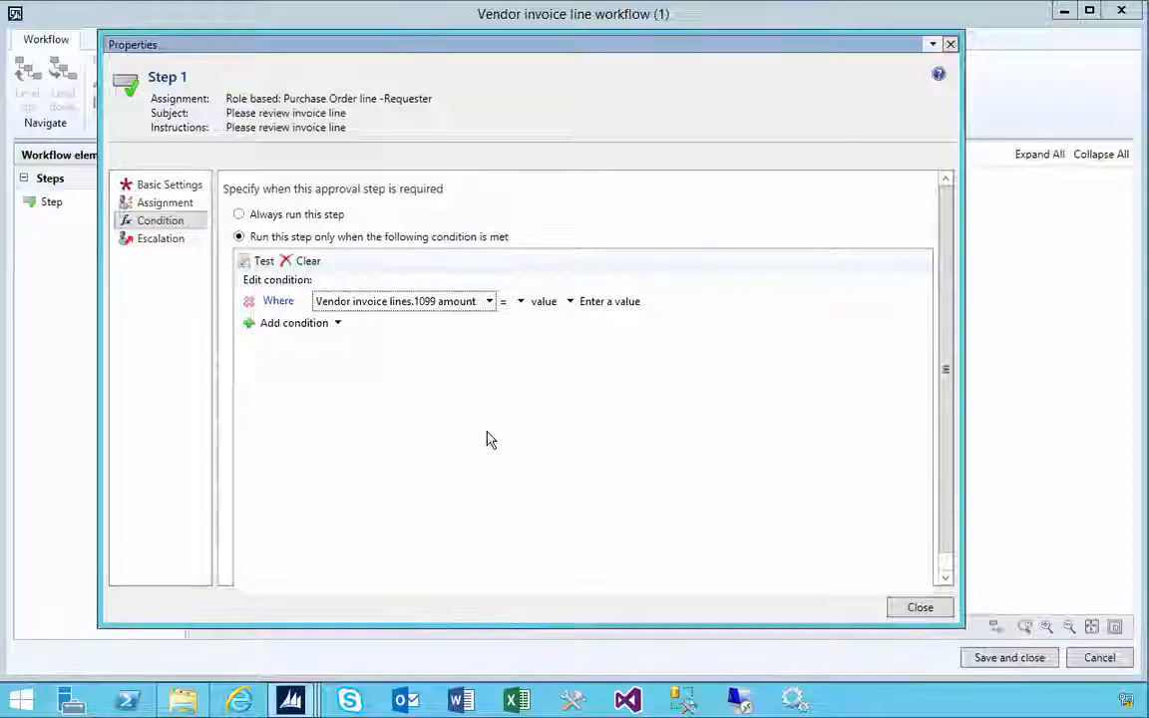
{"action": "left_click", "coordinate": [488, 303]}
{"action": "mouse_move", "coordinate": [457, 323]}
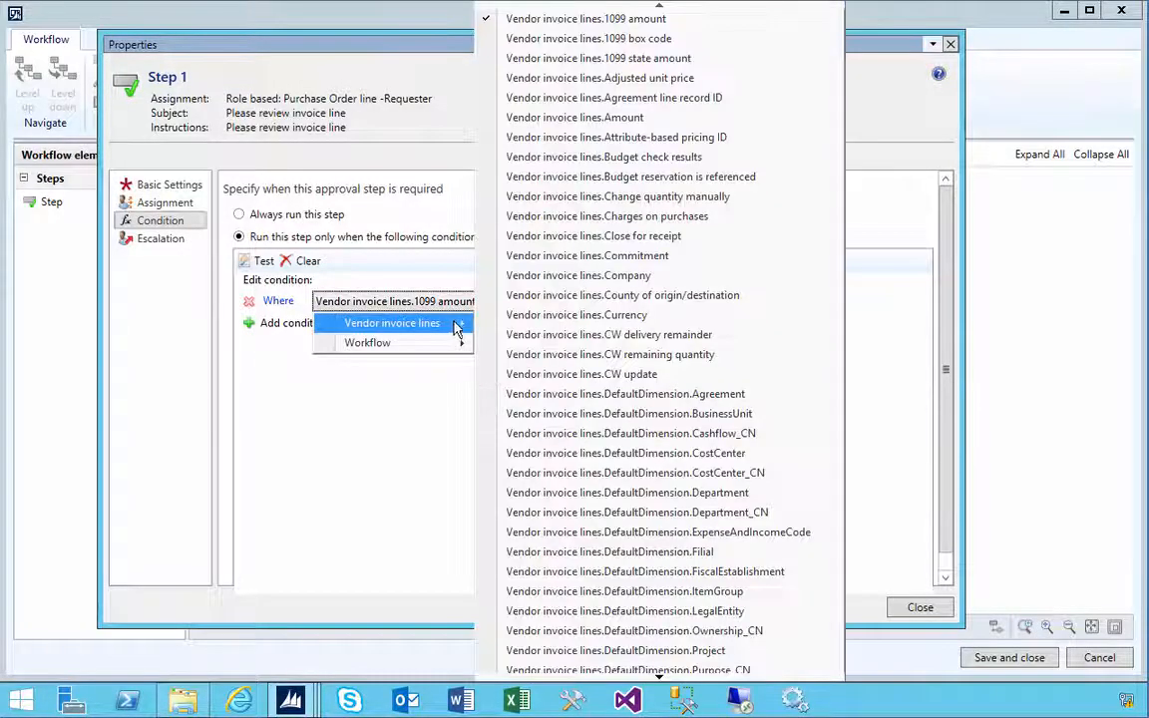
{"action": "scroll", "coordinate": [640, 369], "scroll_direction": "down", "scroll_amount": 10}
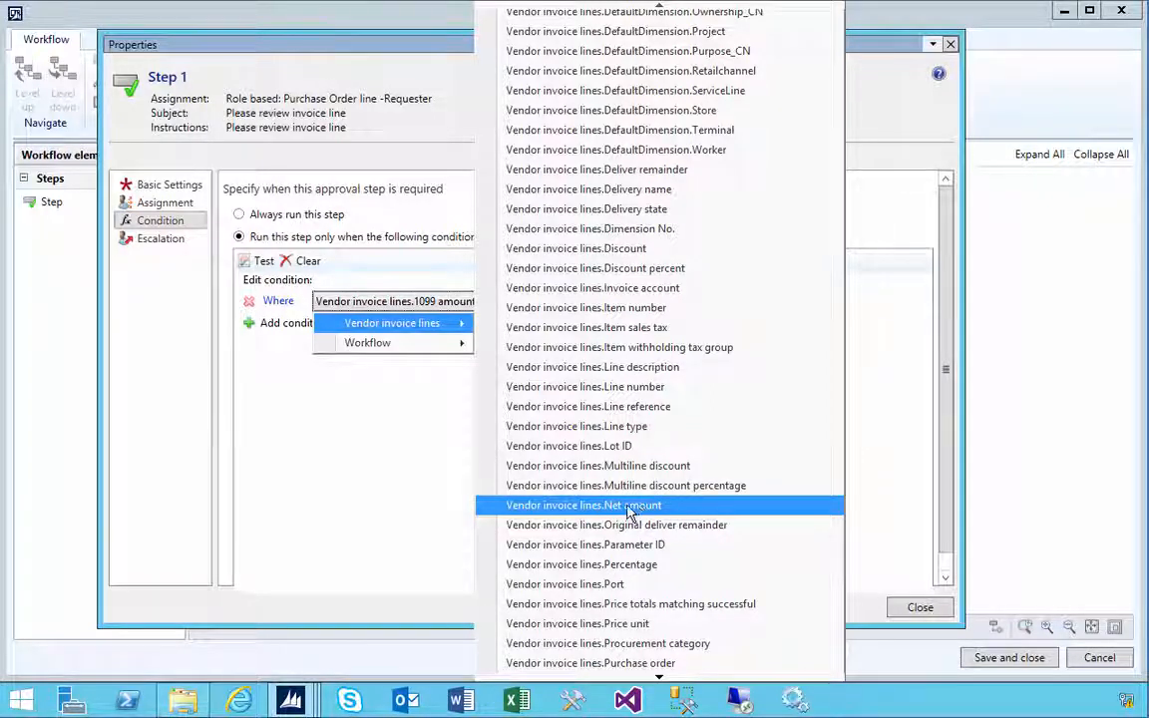
{"action": "scroll", "coordinate": [659, 507], "scroll_direction": "up", "scroll_amount": 10}
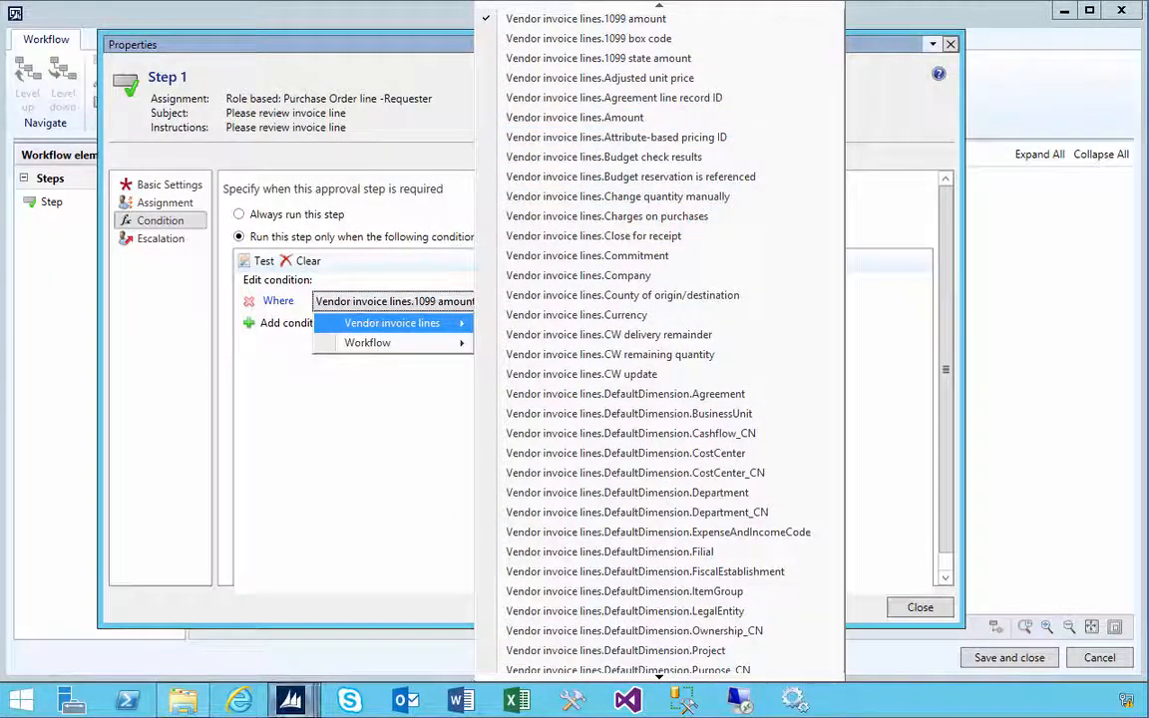
Return to the AOT and check the label properties of the PSAReleaseAmount and PSARetainageAmount fields
{"action": "left_click", "coordinate": [290, 701]}
{"action": "left_click", "coordinate": [260, 593]}
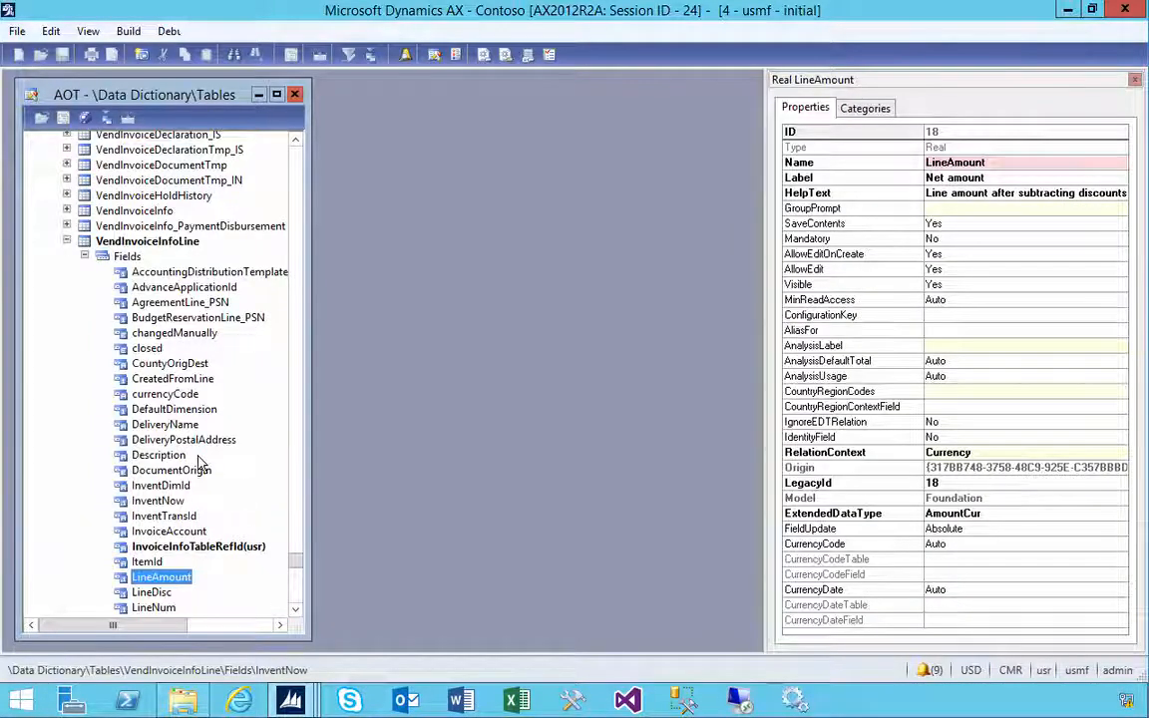
{"action": "left_click", "coordinate": [197, 455]}
{"action": "type", "text": "psa"}
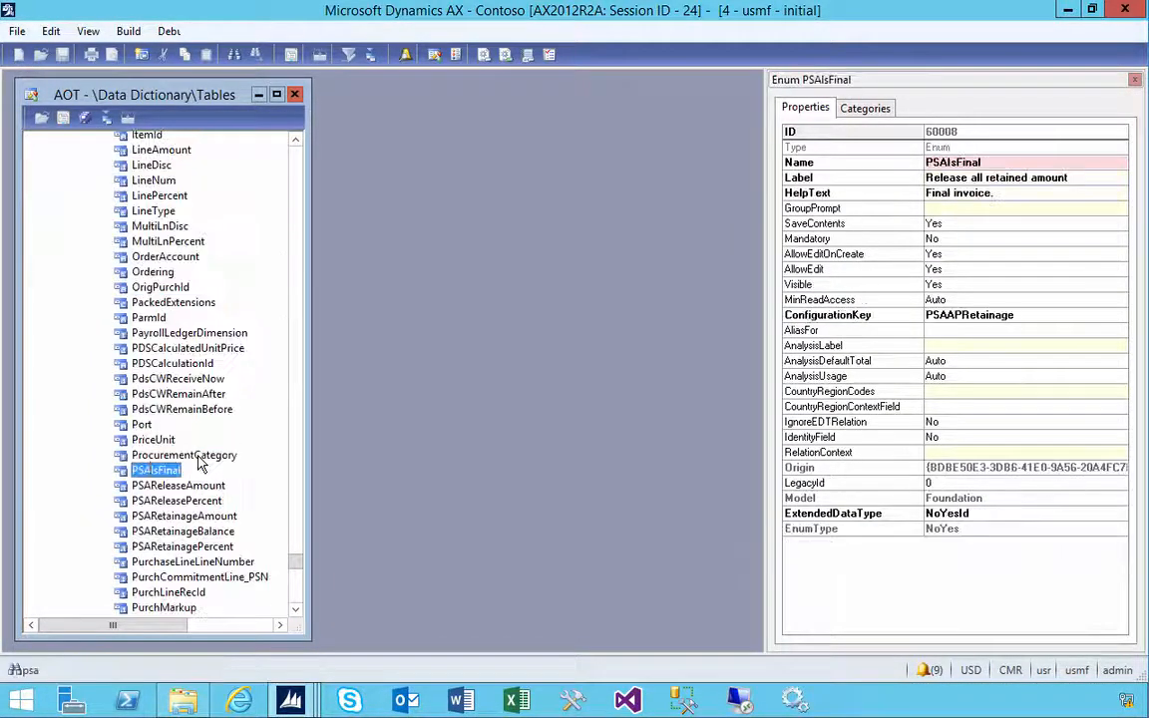
{"action": "left_click", "coordinate": [184, 487]}
{"action": "left_click", "coordinate": [183, 516]}
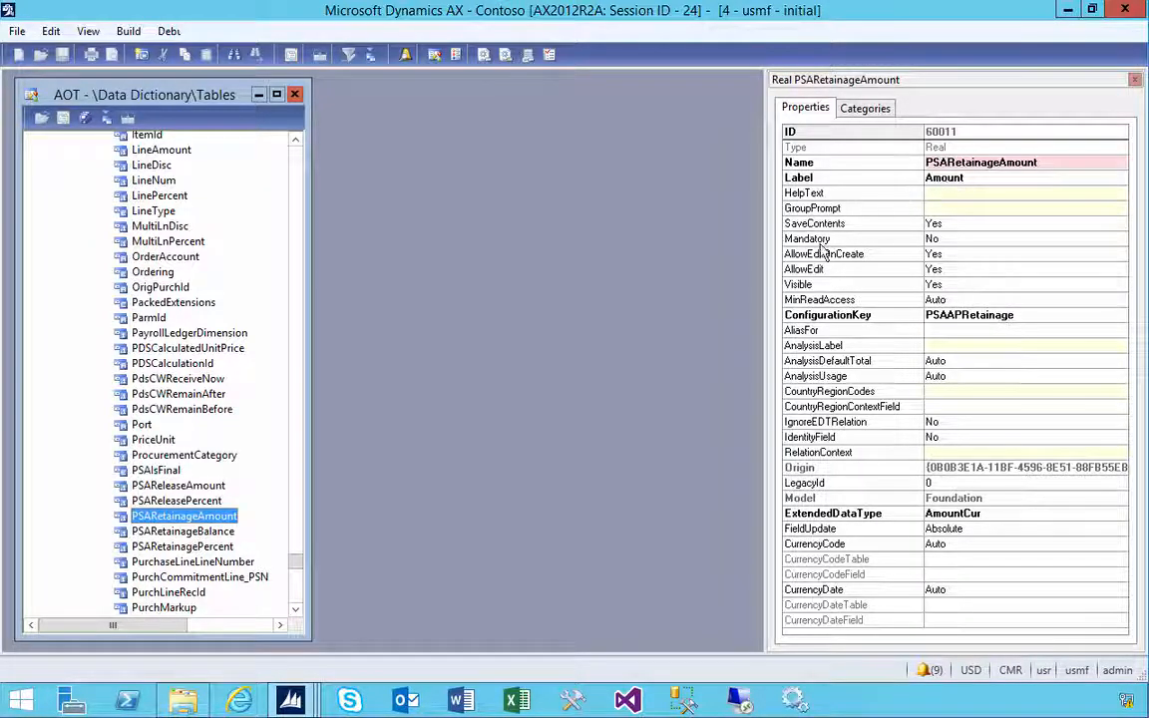
Switch back to the workflow condition and locate Amount among the Vendor invoice lines fields
{"action": "mouse_move", "coordinate": [290, 700]}
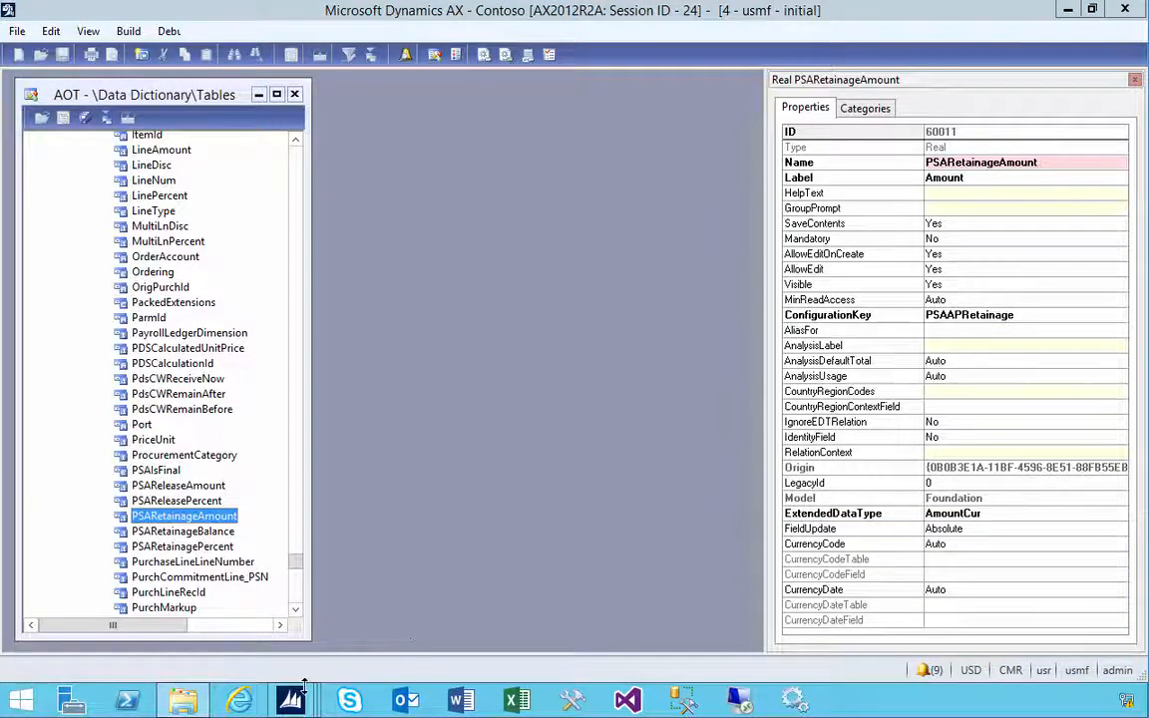
{"action": "left_click", "coordinate": [495, 638]}
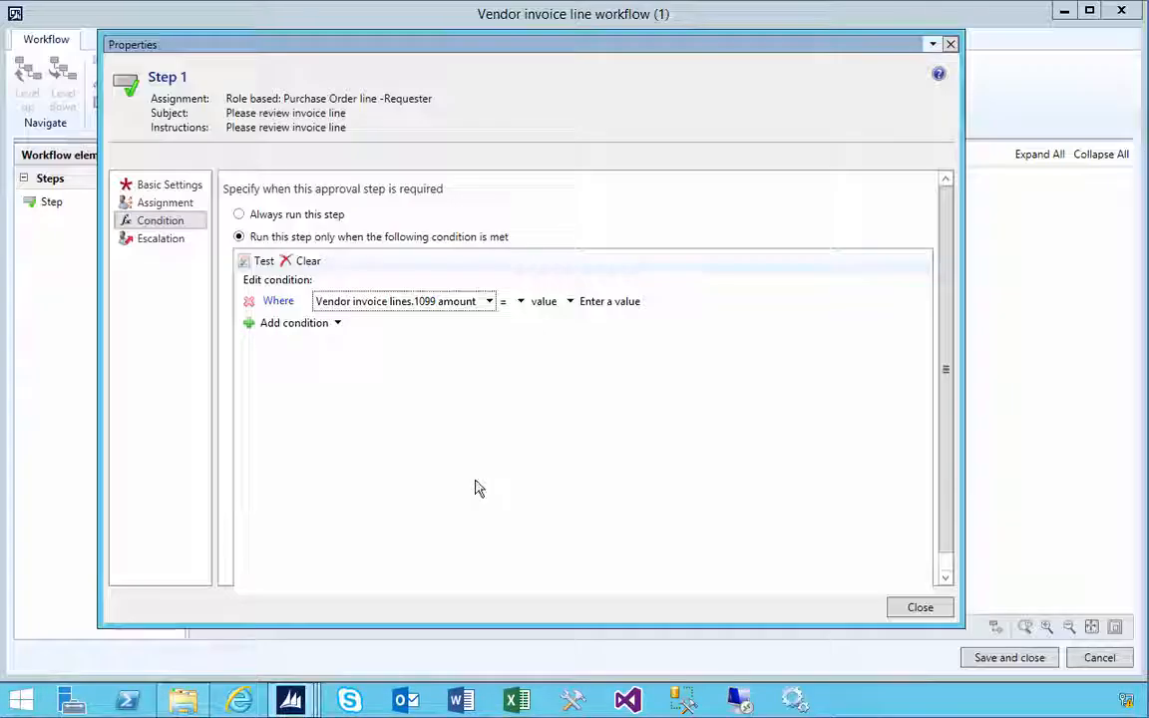
{"action": "left_click", "coordinate": [488, 302]}
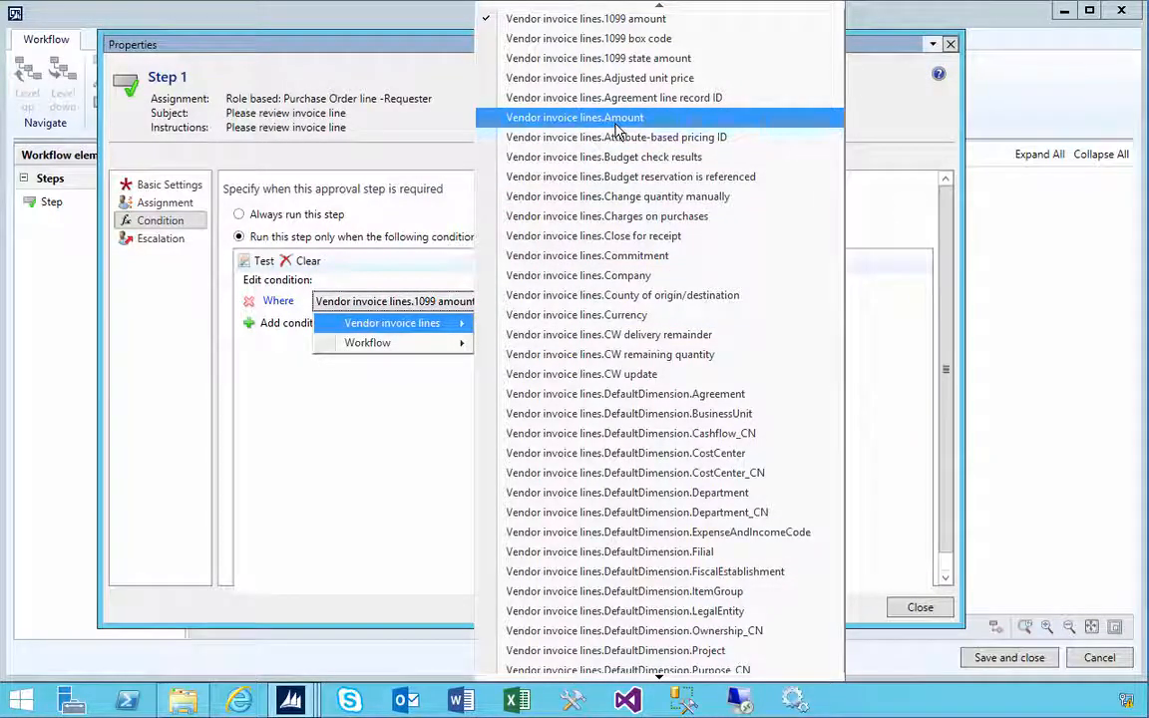
Switch to the VendInvoiceInfoLine table browser and examine the selected line's values in the columns beyond LineAmount
{"action": "left_click", "coordinate": [290, 698]}
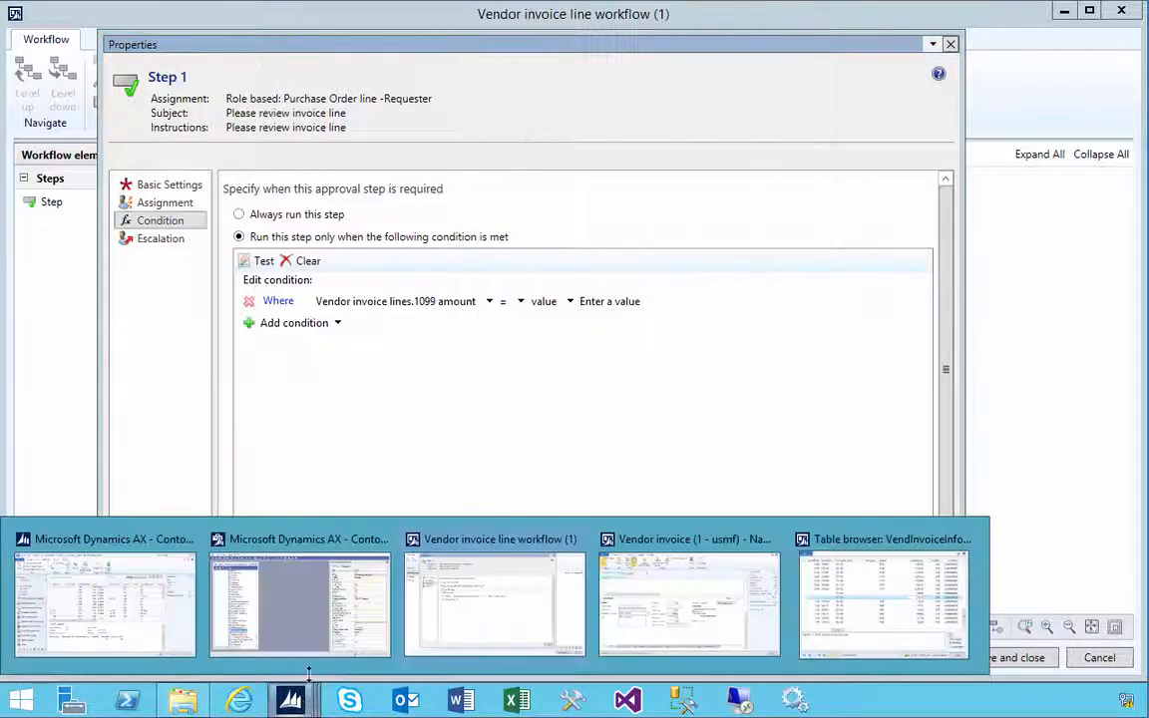
{"action": "left_click", "coordinate": [827, 618]}
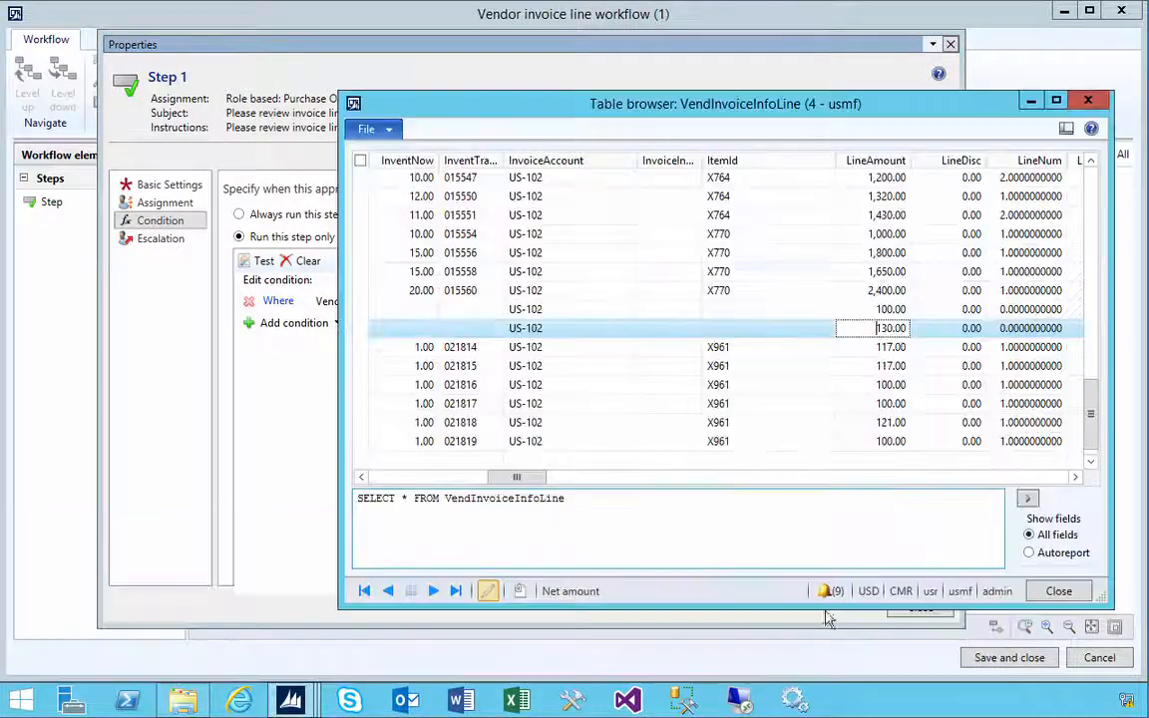
{"action": "left_click", "coordinate": [1075, 478]}
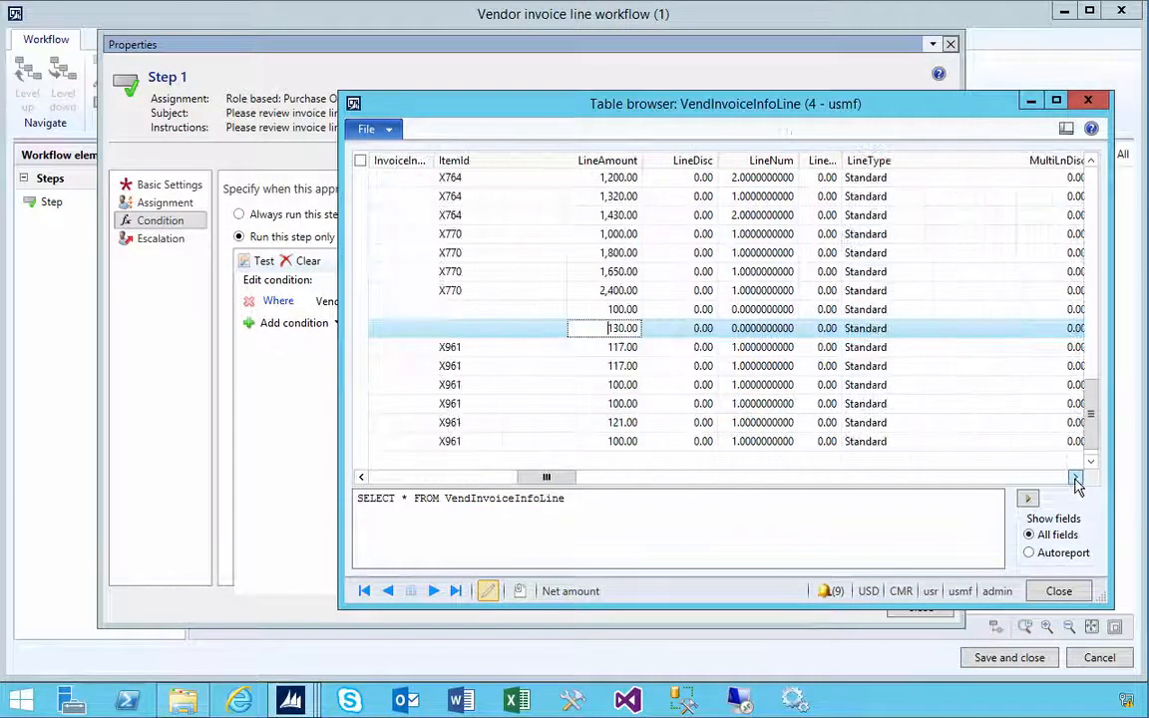
{"action": "left_click", "coordinate": [1075, 477]}
{"action": "left_click", "coordinate": [1076, 478]}
{"action": "left_click", "coordinate": [1075, 478]}
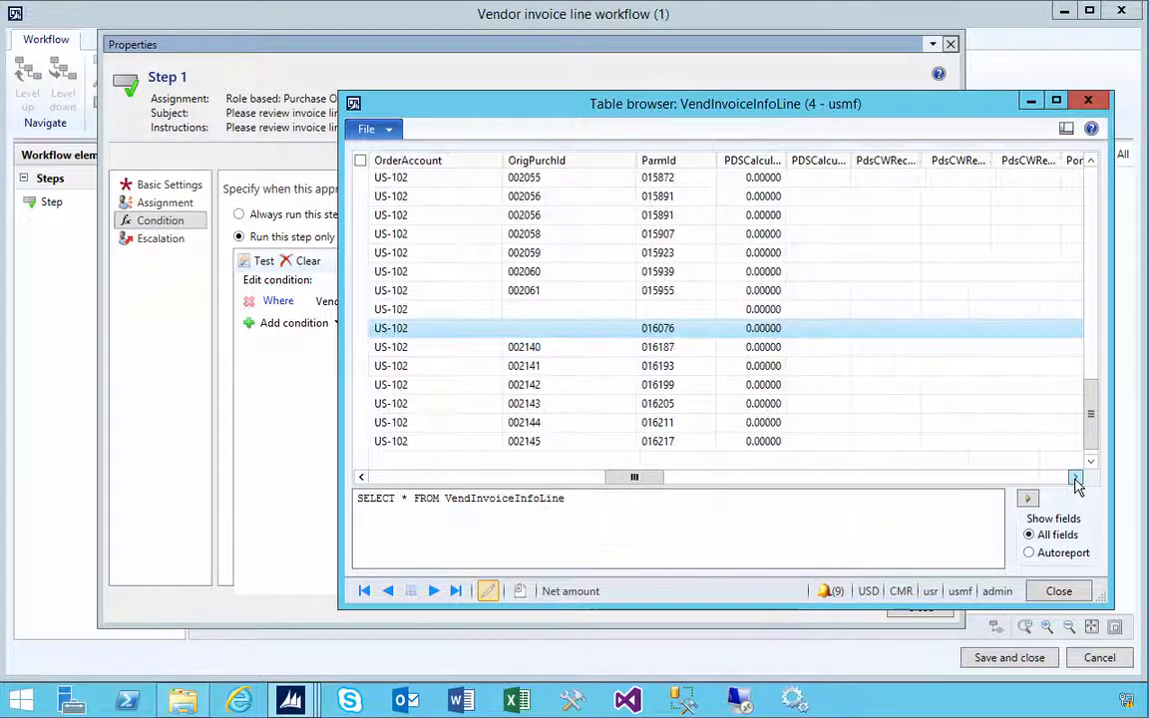
{"action": "left_click", "coordinate": [1075, 477]}
{"action": "left_click", "coordinate": [1075, 478]}
{"action": "left_click", "coordinate": [1075, 478]}
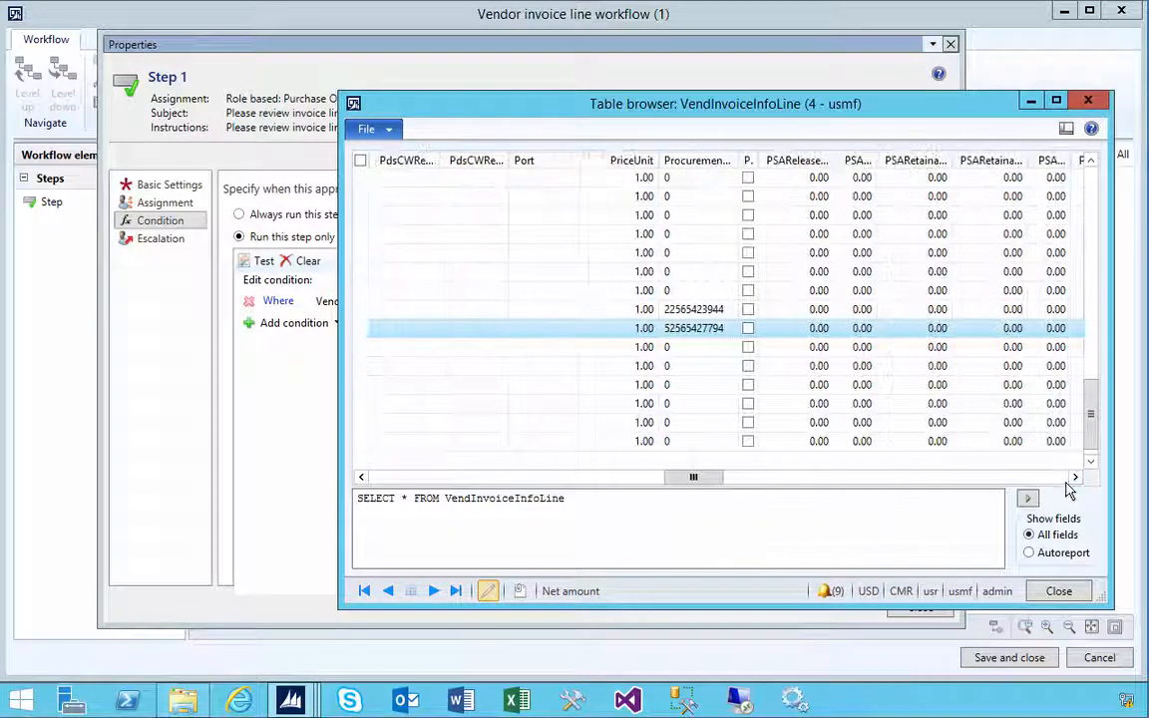
{"action": "left_click", "coordinate": [1075, 478]}
{"action": "left_click", "coordinate": [1075, 478]}
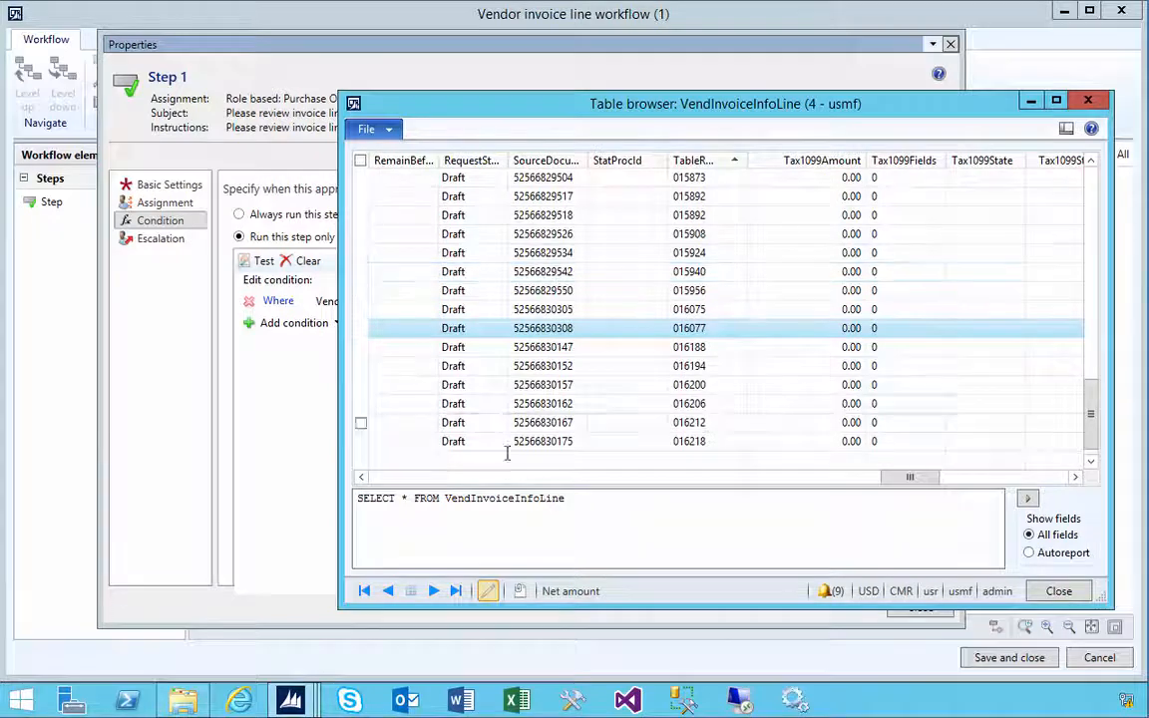
Go back to the PSA columns and widen PSARetainageBalance and PSARetainageAmount to read their full names
{"action": "left_click", "coordinate": [361, 477]}
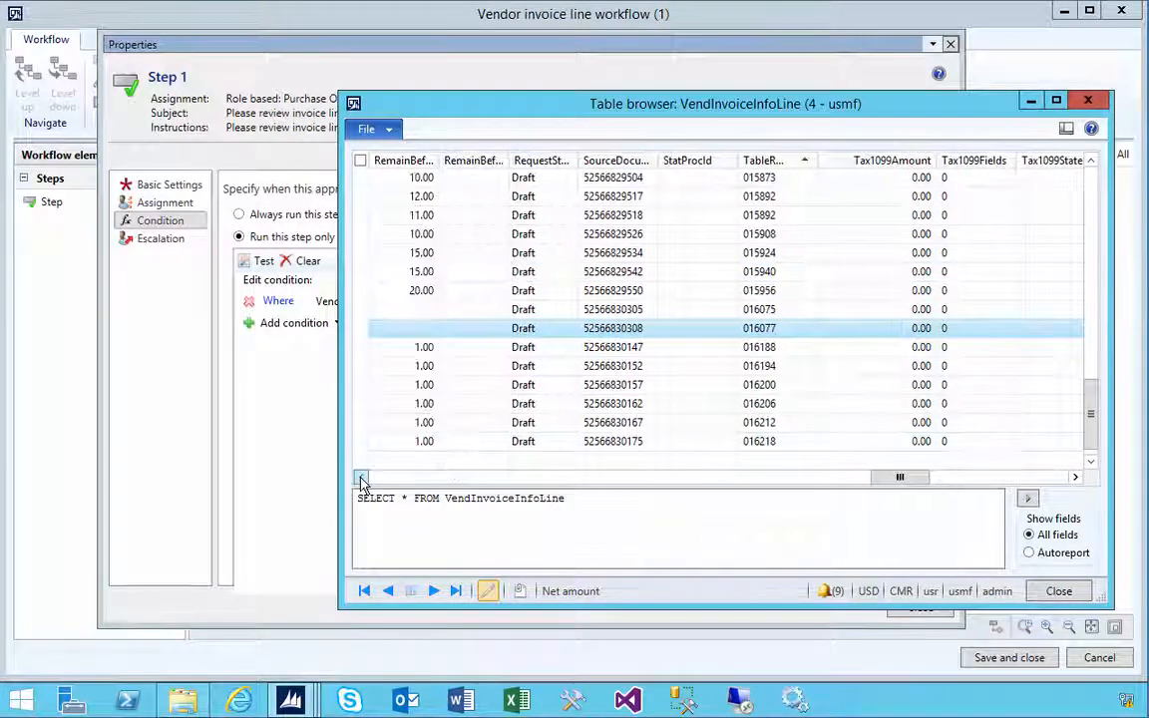
{"action": "left_click", "coordinate": [361, 477]}
{"action": "left_click", "coordinate": [361, 478]}
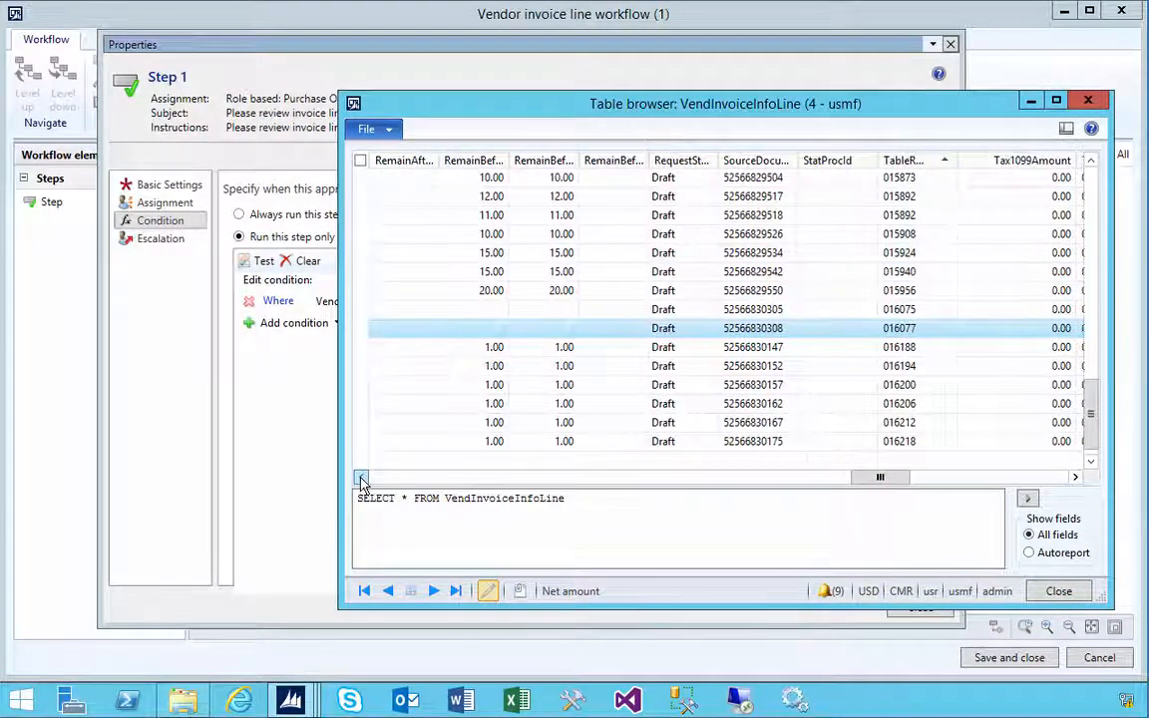
{"action": "left_click", "coordinate": [361, 478]}
{"action": "left_click", "coordinate": [361, 477]}
{"action": "left_click", "coordinate": [361, 478]}
{"action": "left_click", "coordinate": [361, 477]}
{"action": "left_click", "coordinate": [361, 478]}
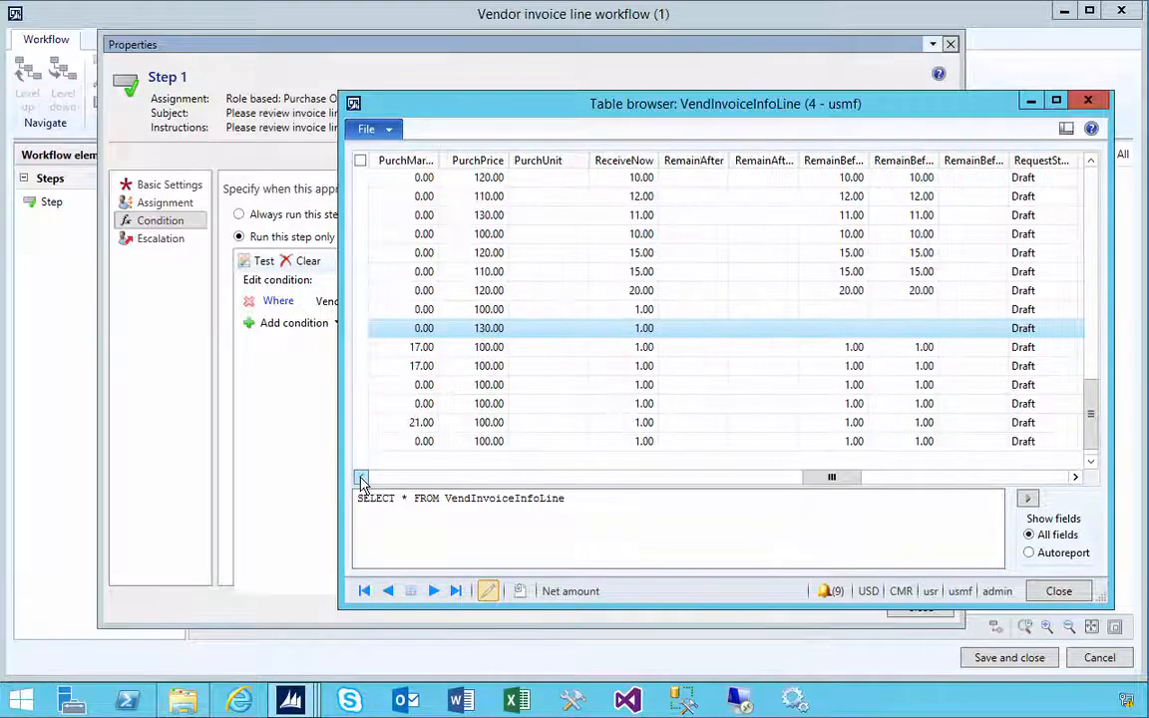
{"action": "left_click", "coordinate": [361, 478]}
{"action": "left_click", "coordinate": [361, 478]}
{"action": "left_click", "coordinate": [361, 478]}
{"action": "left_click", "coordinate": [362, 477]}
{"action": "left_click", "coordinate": [361, 477]}
{"action": "left_click", "coordinate": [361, 478]}
{"action": "left_click", "coordinate": [361, 478]}
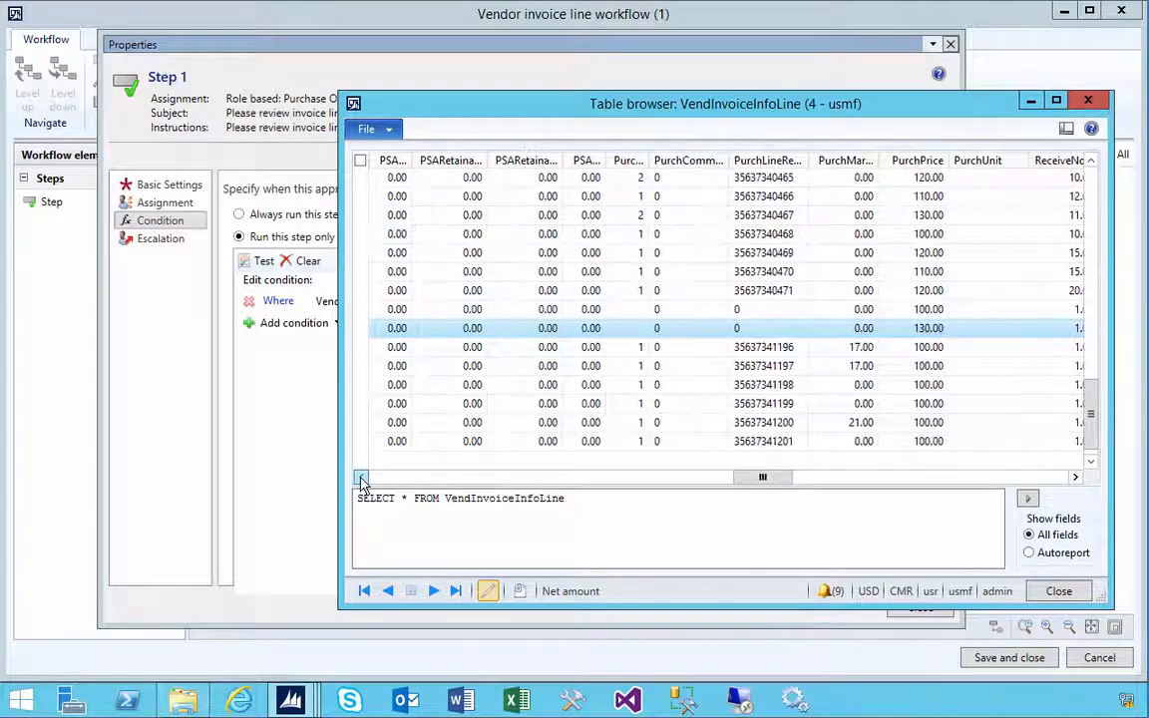
{"action": "left_click", "coordinate": [361, 477]}
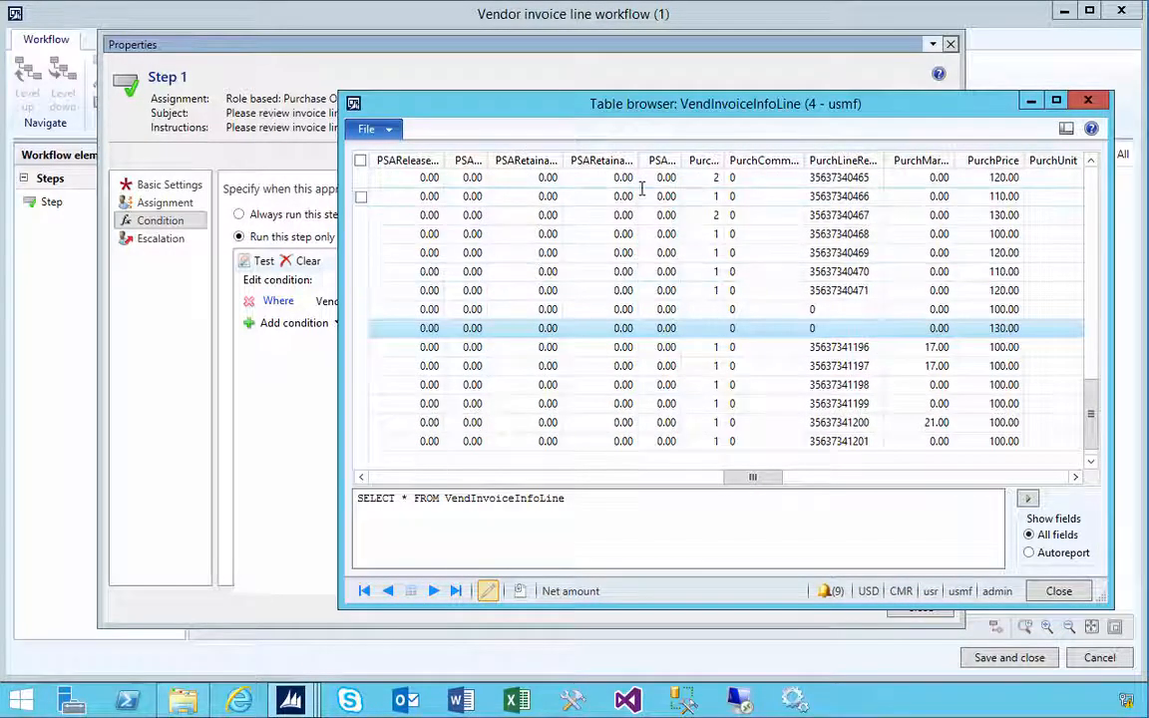
{"action": "left_click_drag", "start_coordinate": [635, 161], "coordinate": [691, 161]}
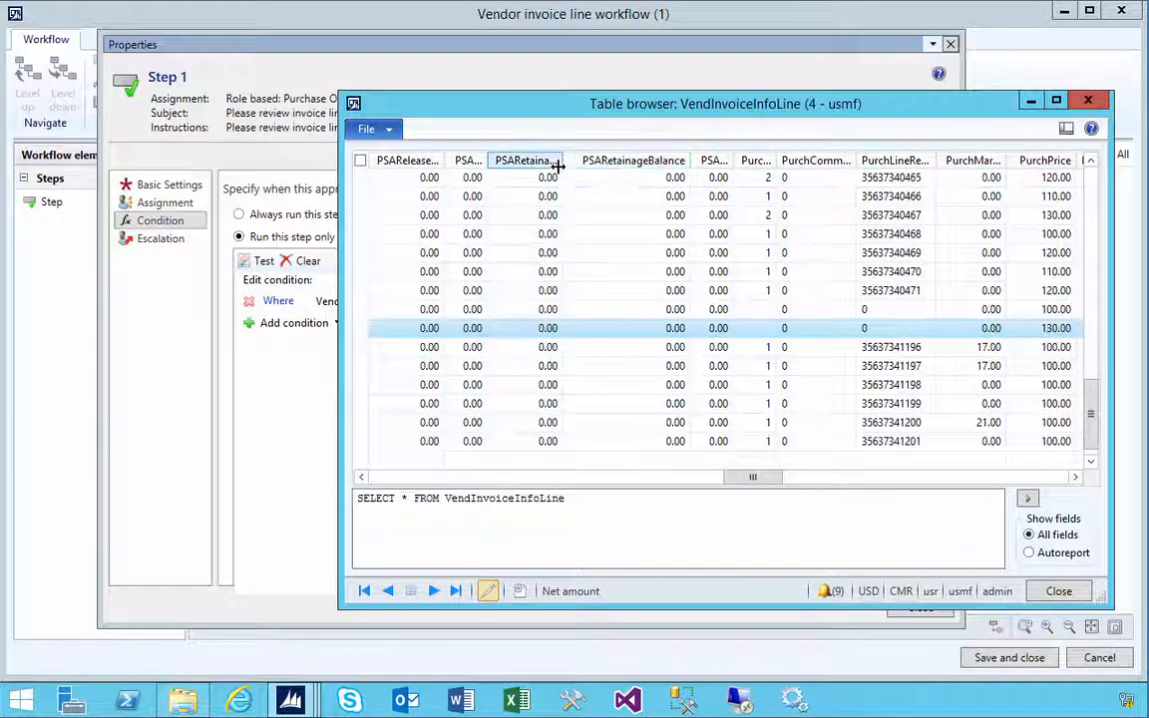
{"action": "left_click_drag", "start_coordinate": [559, 167], "coordinate": [628, 162]}
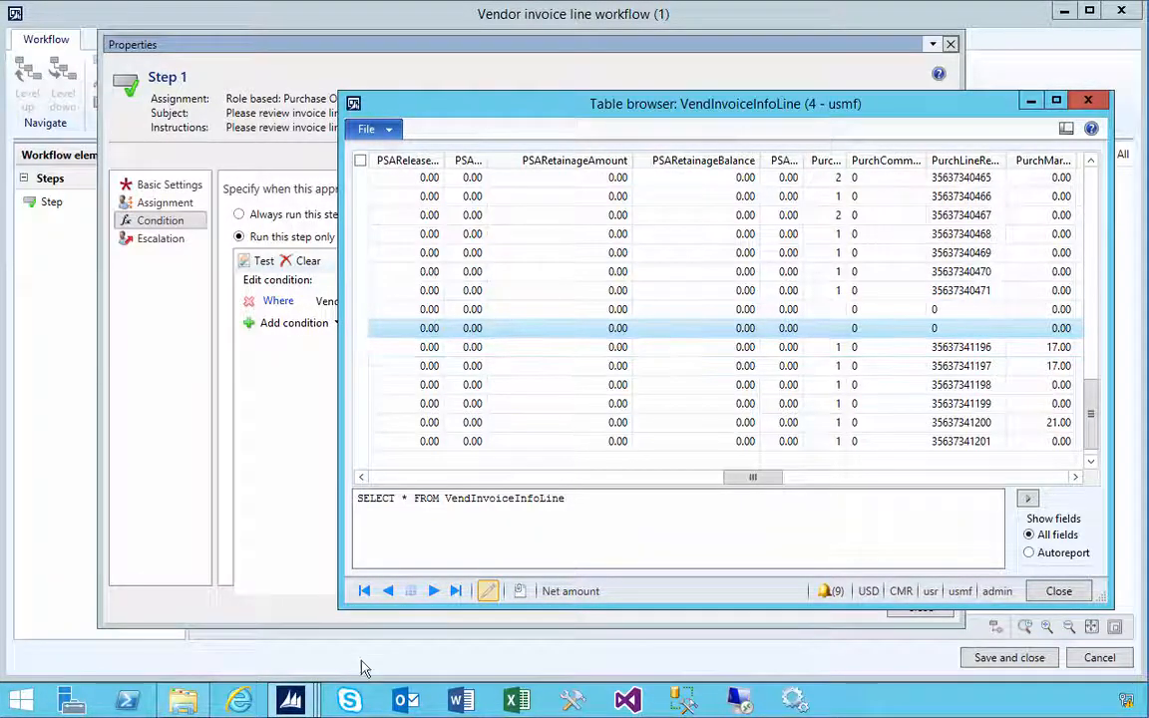
Switch to the workflow's Step 1 condition and locate both Net amount and Amount among the Vendor invoice lines fields
{"action": "mouse_move", "coordinate": [310, 706]}
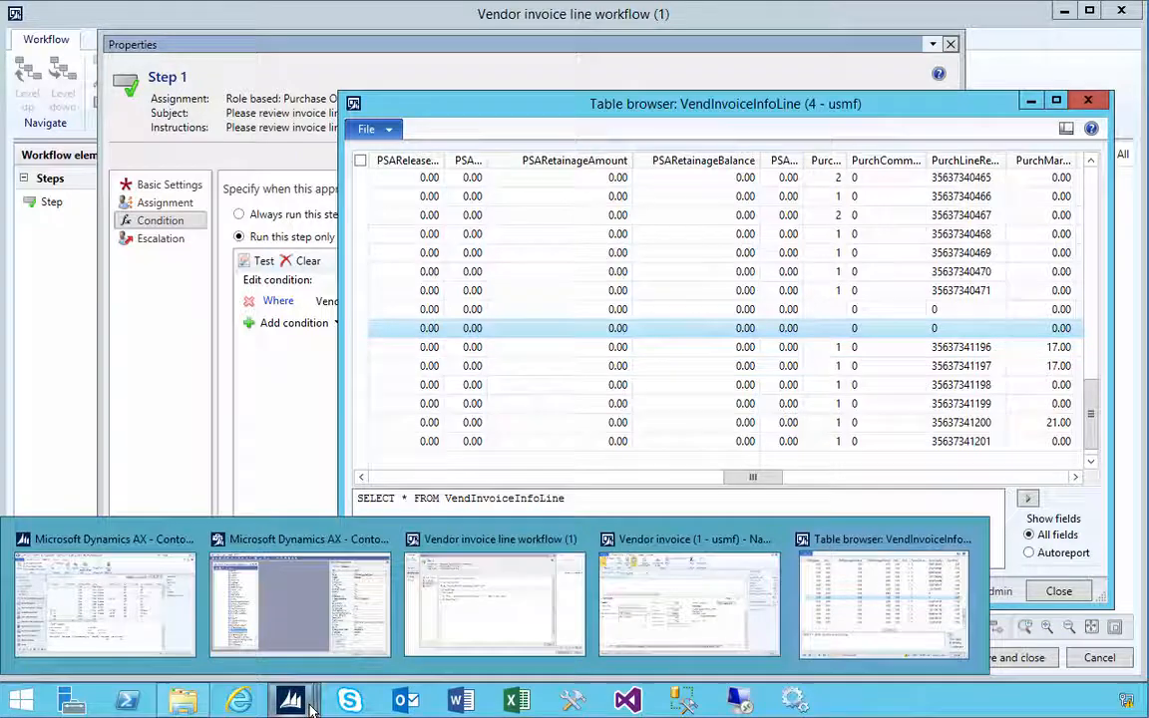
{"action": "left_click", "coordinate": [504, 626]}
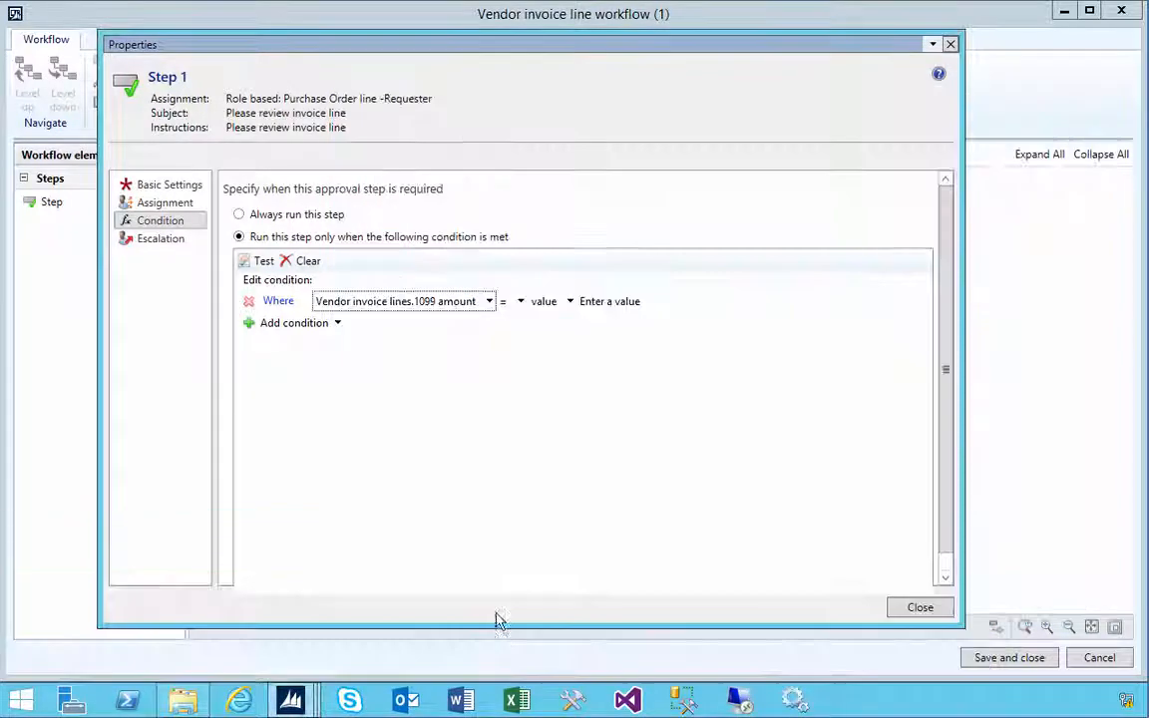
{"action": "left_click", "coordinate": [488, 301]}
{"action": "mouse_move", "coordinate": [464, 324]}
{"action": "scroll", "coordinate": [627, 357], "scroll_direction": "down", "scroll_amount": 8}
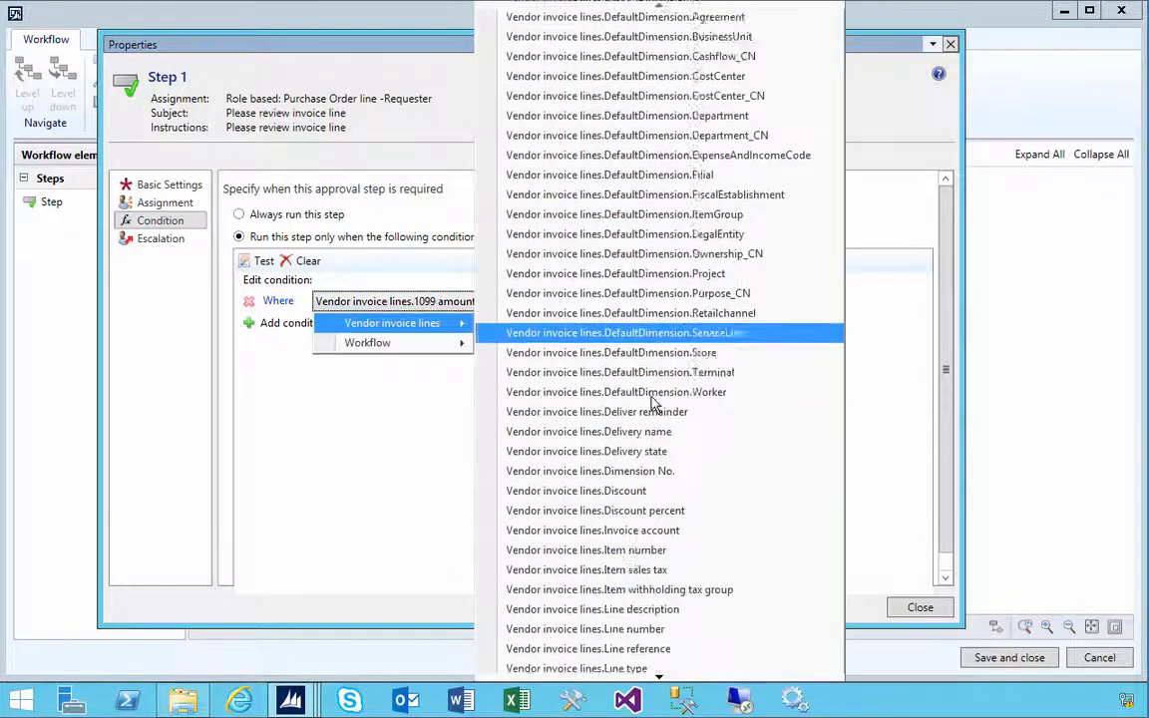
{"action": "scroll", "coordinate": [630, 446], "scroll_direction": "down", "scroll_amount": 4}
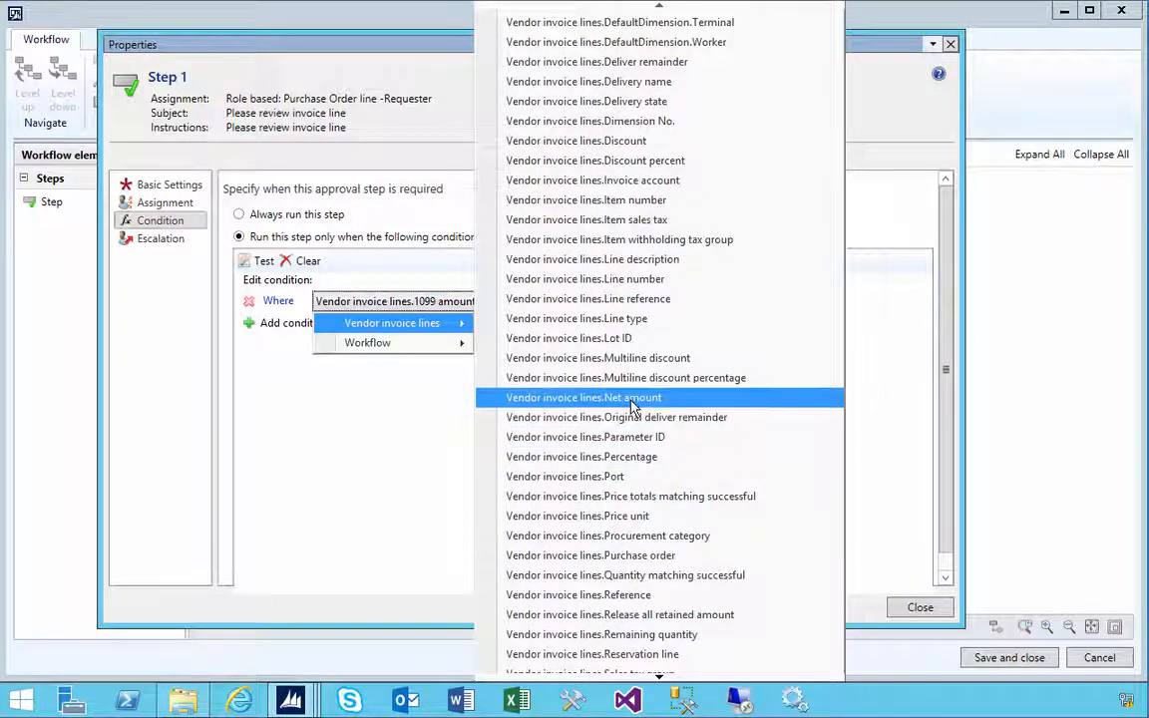
{"action": "scroll", "coordinate": [630, 407], "scroll_direction": "up", "scroll_amount": 14}
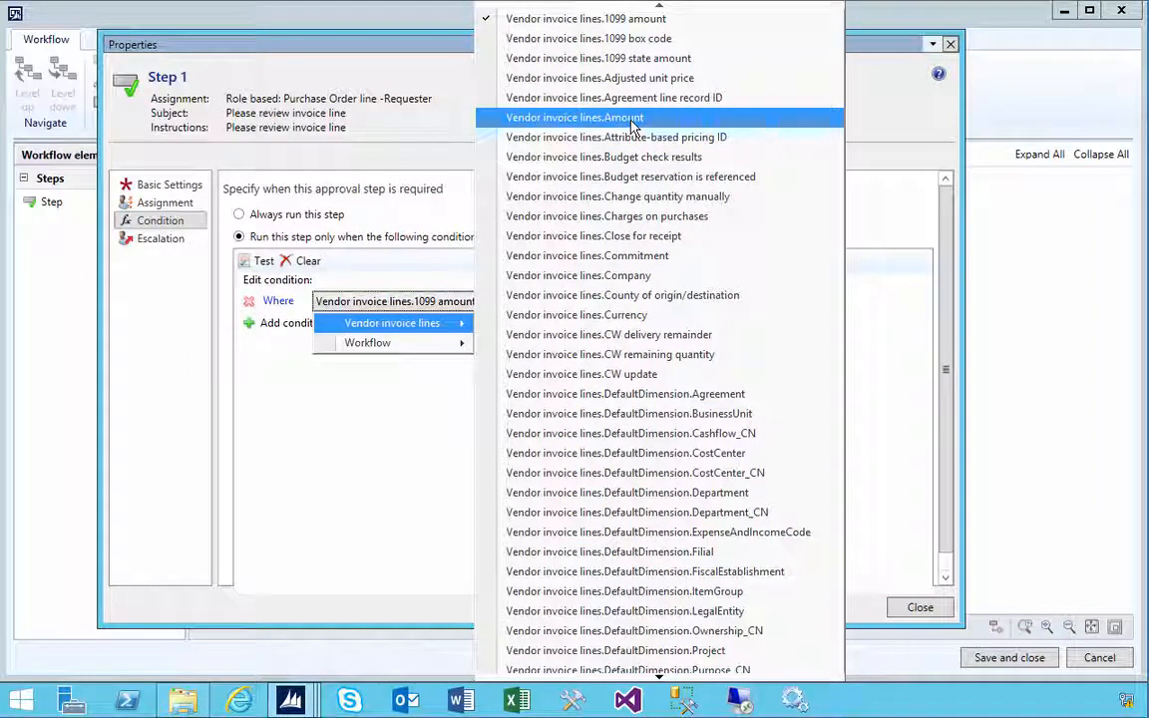
Switch to the vendor invoice and open the accounting distributions of its Office Cleaning line
{"action": "left_click", "coordinate": [302, 707]}
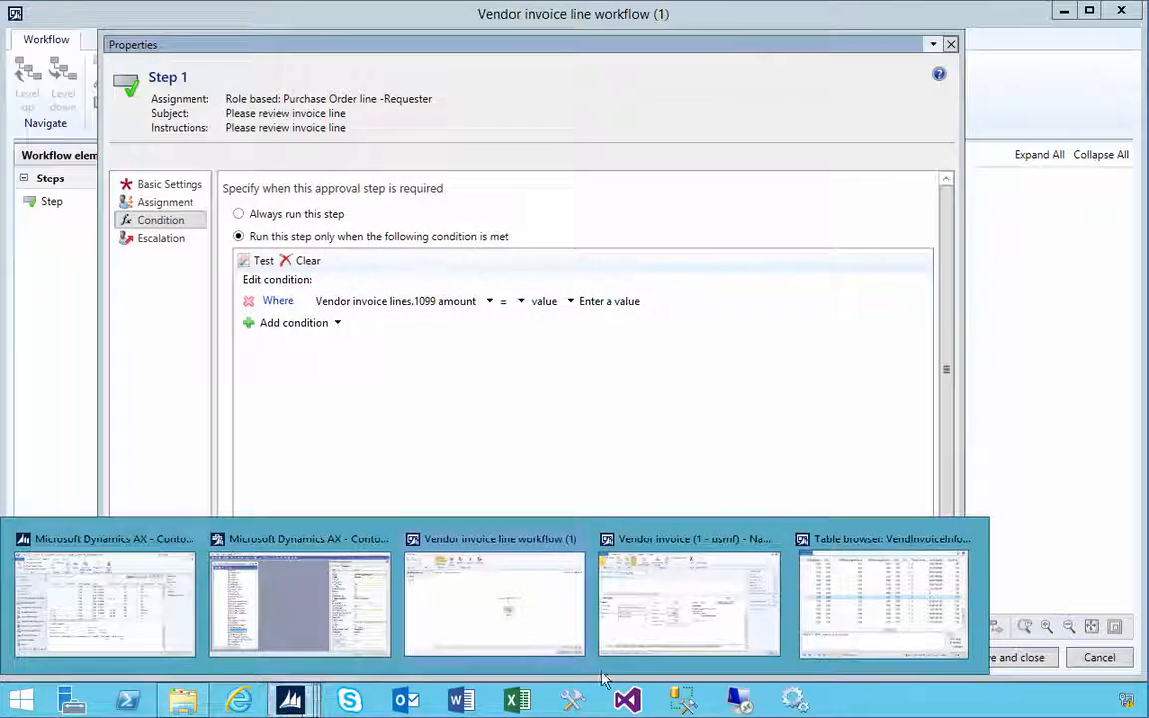
{"action": "left_click", "coordinate": [723, 616]}
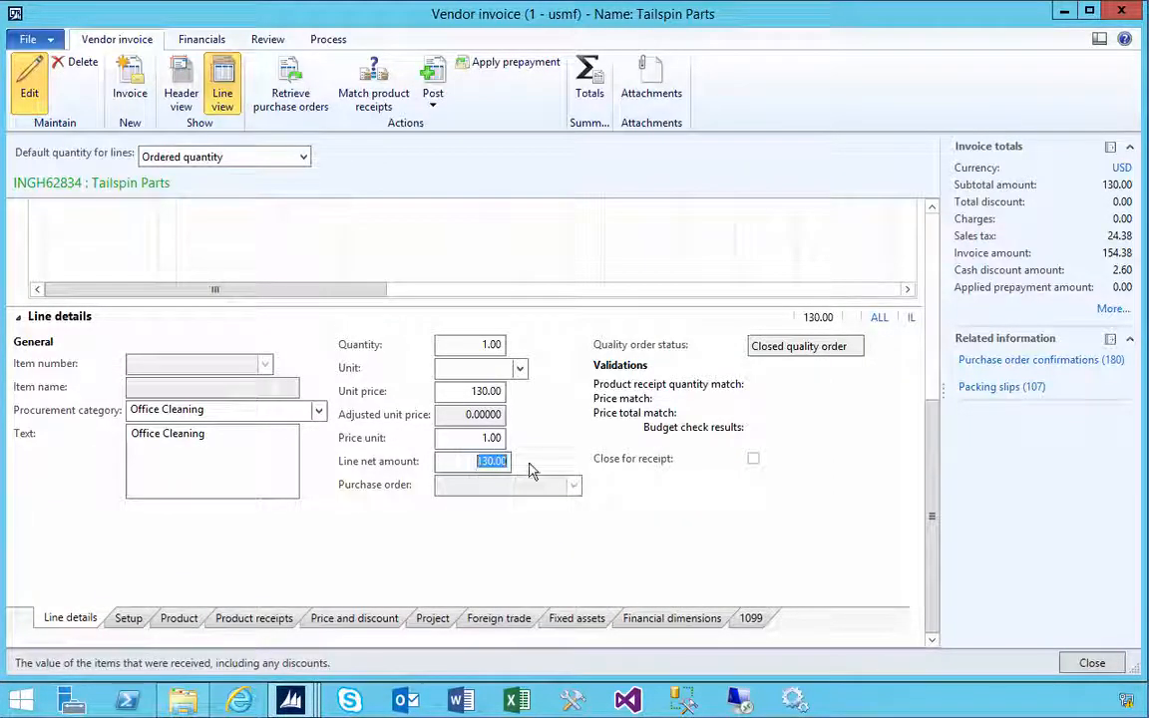
{"action": "scroll", "coordinate": [630, 464], "scroll_direction": "up", "scroll_amount": 3}
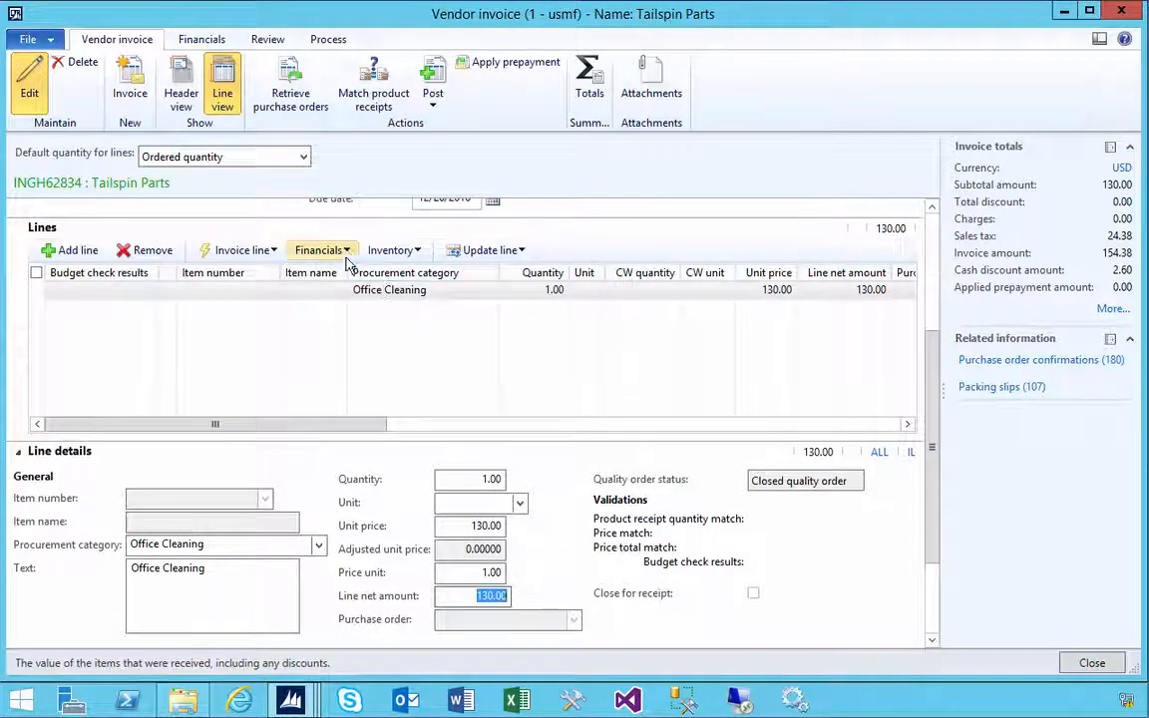
{"action": "left_click", "coordinate": [319, 251]}
{"action": "left_click", "coordinate": [403, 256]}
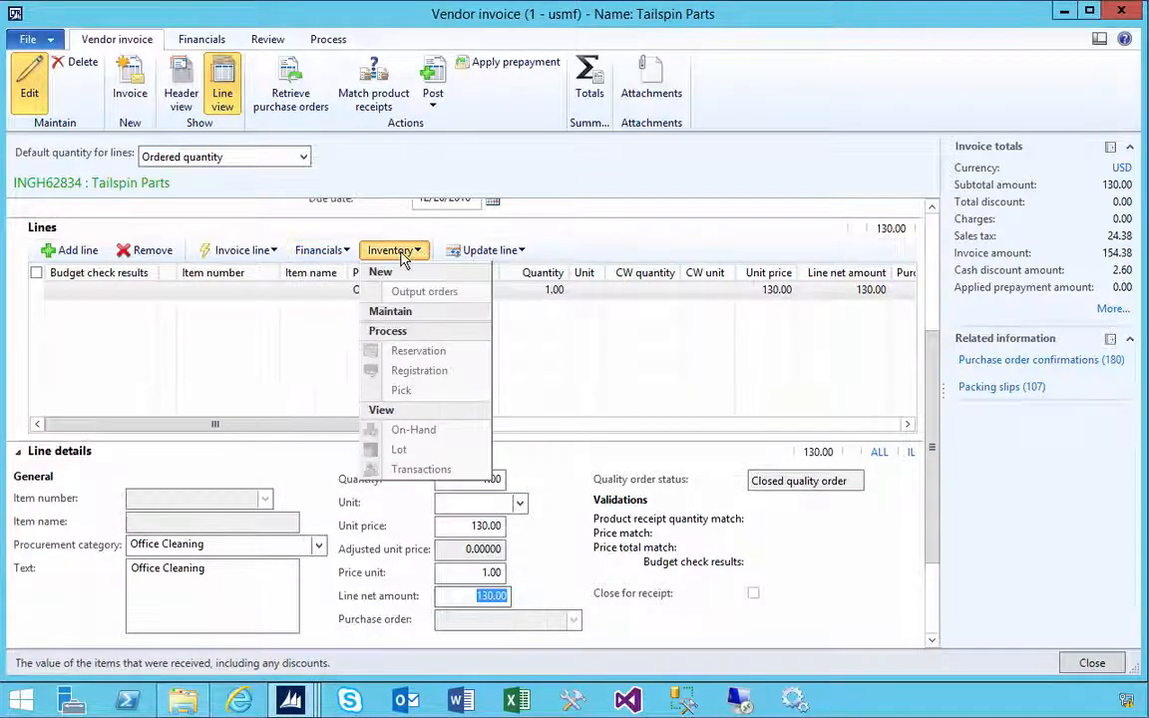
{"action": "left_click", "coordinate": [319, 250]}
{"action": "left_click", "coordinate": [361, 292]}
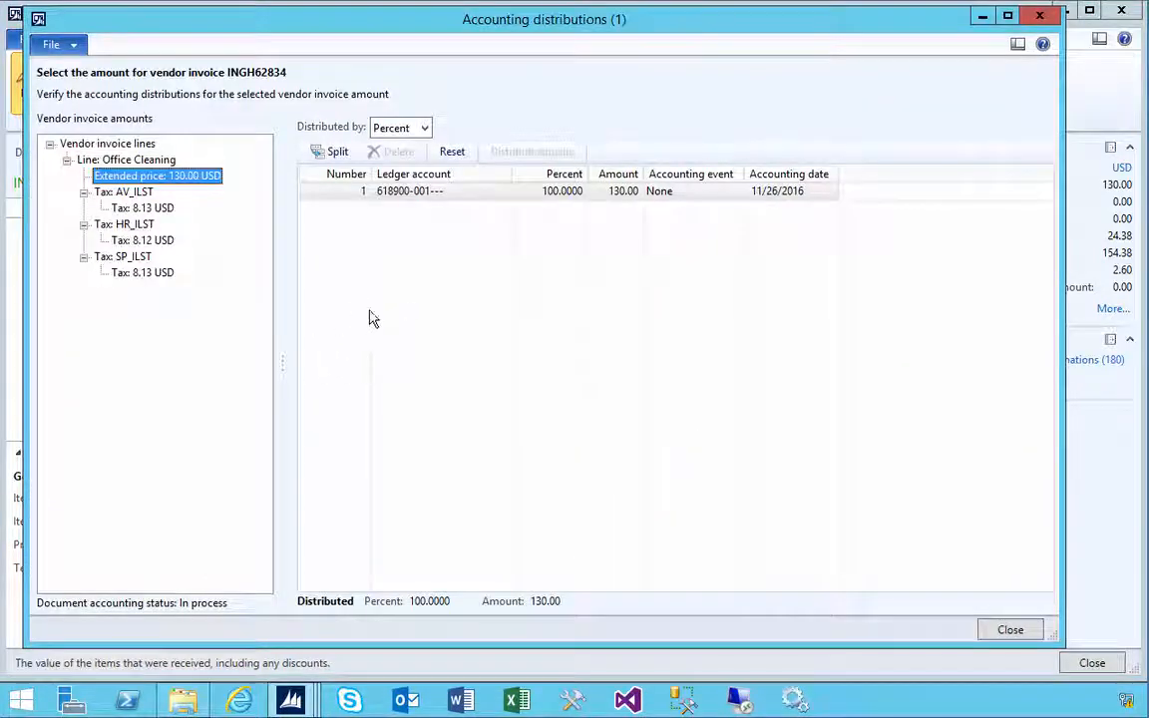
Review the accounting distributions for the line's AV_ILST, HR_ILST and SP_ILST taxes, and return to its extended price
{"action": "left_click", "coordinate": [120, 207]}
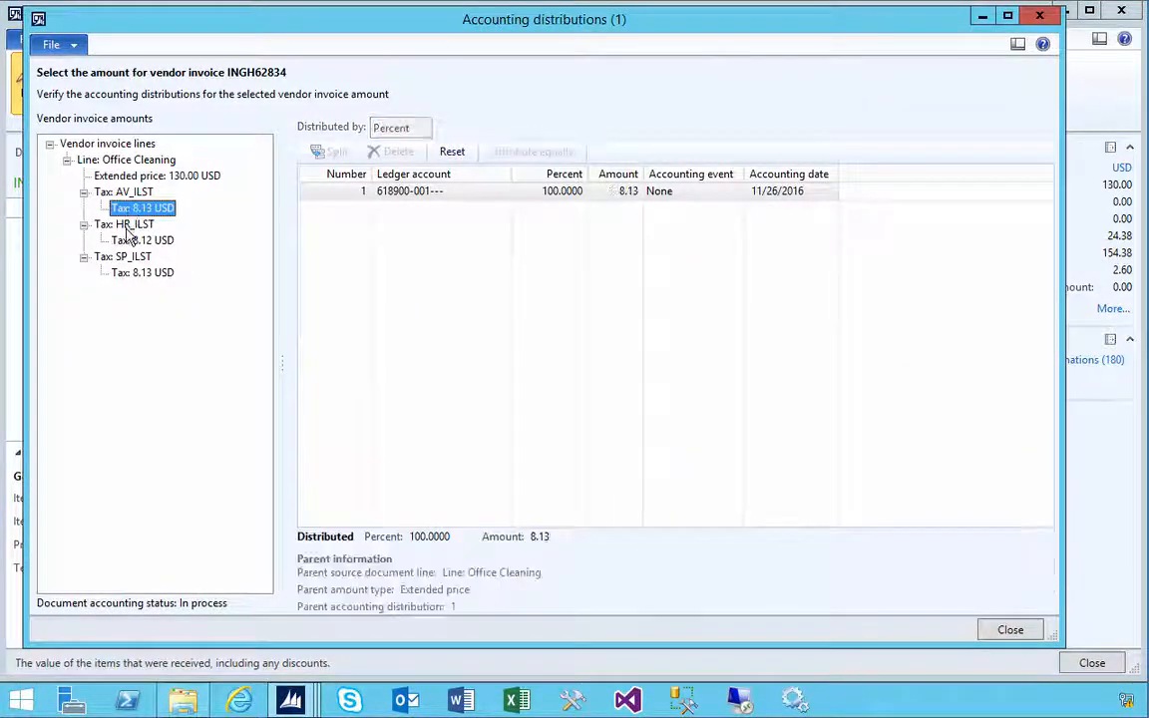
{"action": "left_click", "coordinate": [122, 239]}
{"action": "left_click", "coordinate": [132, 273]}
{"action": "left_click", "coordinate": [122, 224]}
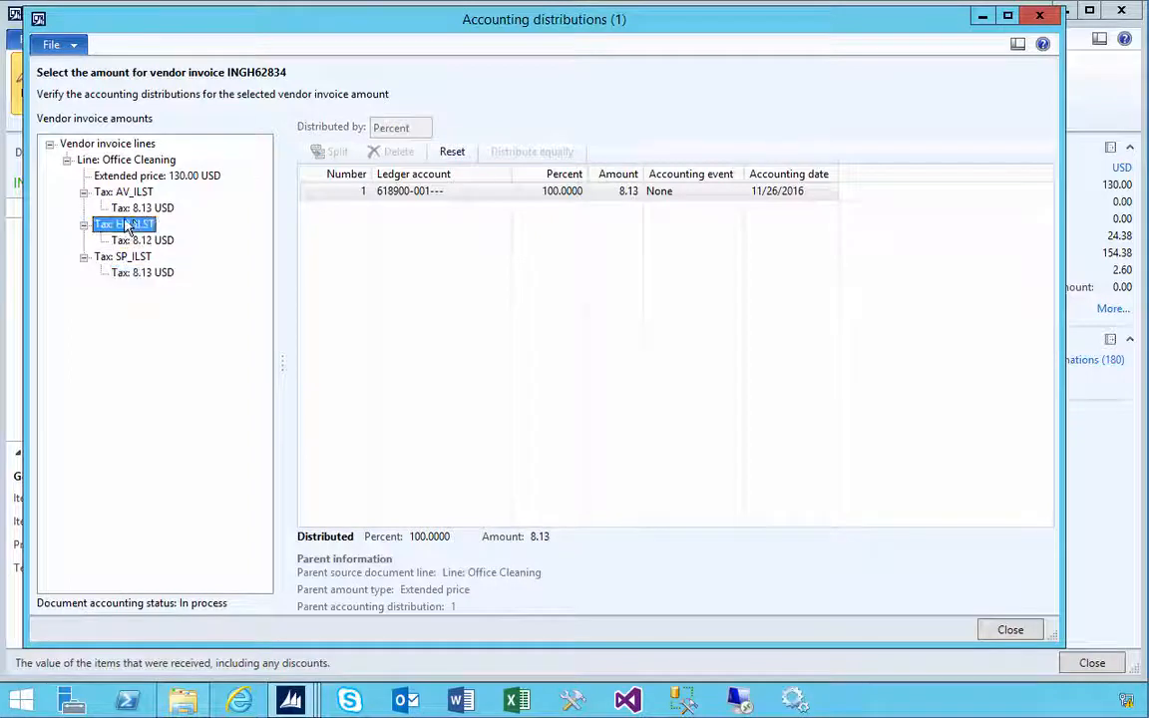
{"action": "left_click", "coordinate": [197, 178]}
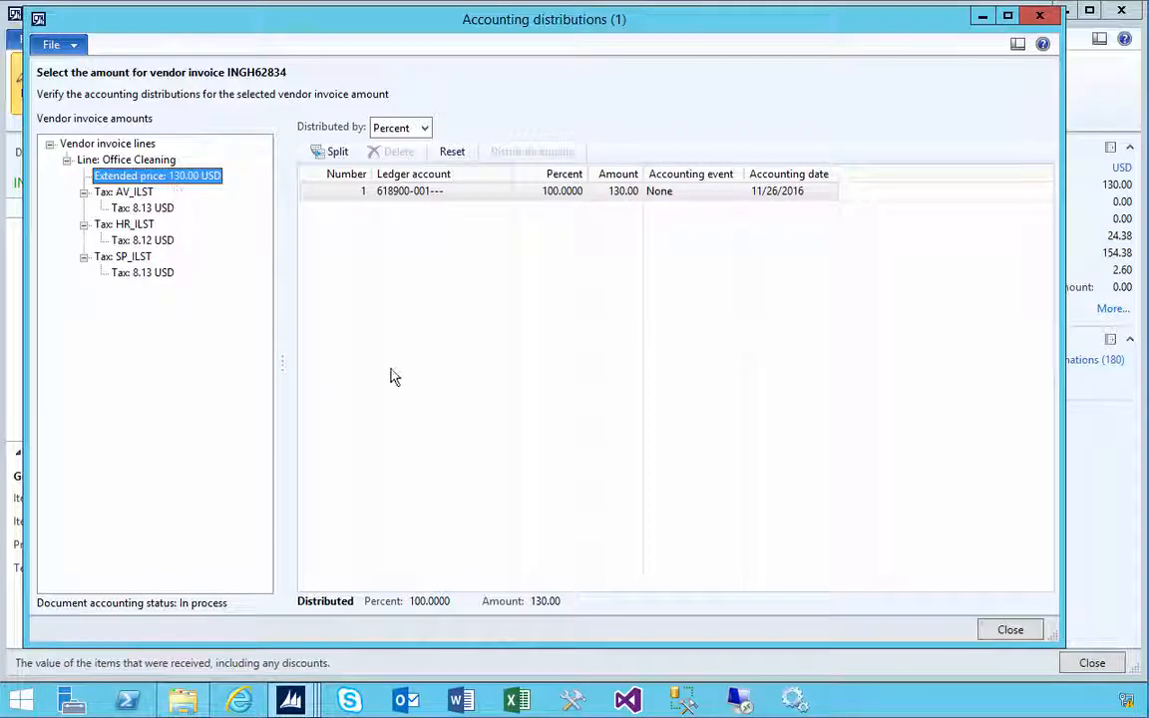
Return to the vendor invoice line workflow's Step 1 condition and open the field choices of its Where clause
{"action": "mouse_move", "coordinate": [290, 701]}
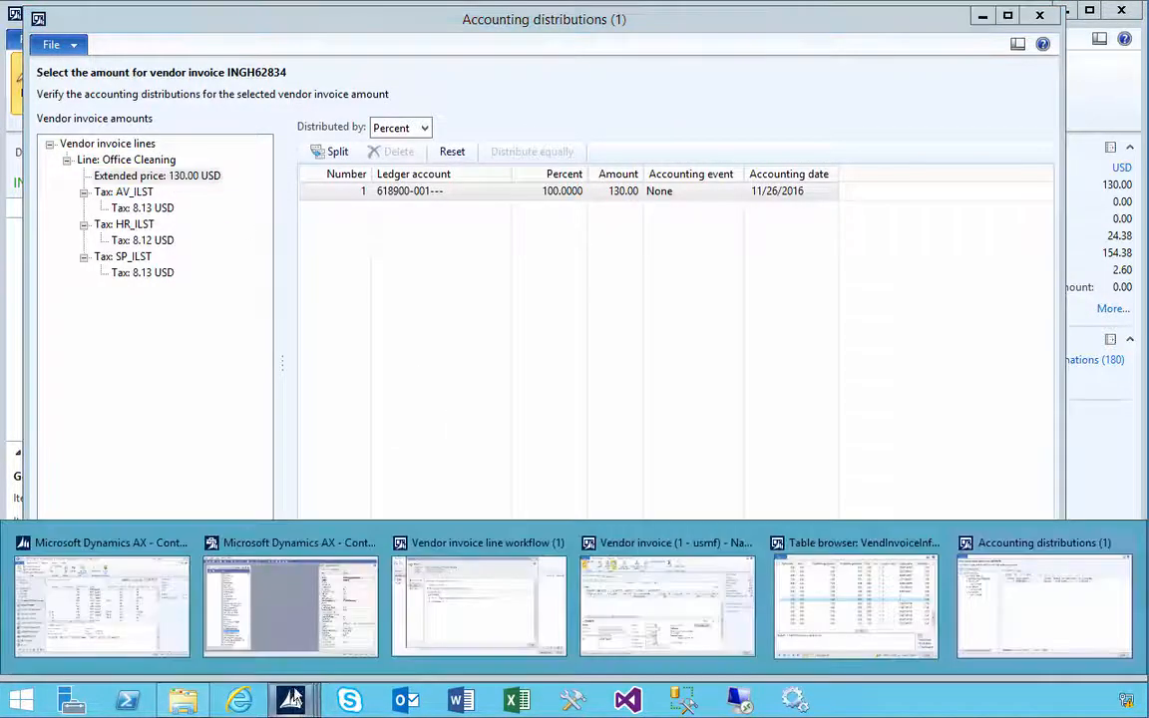
{"action": "left_click", "coordinate": [435, 644]}
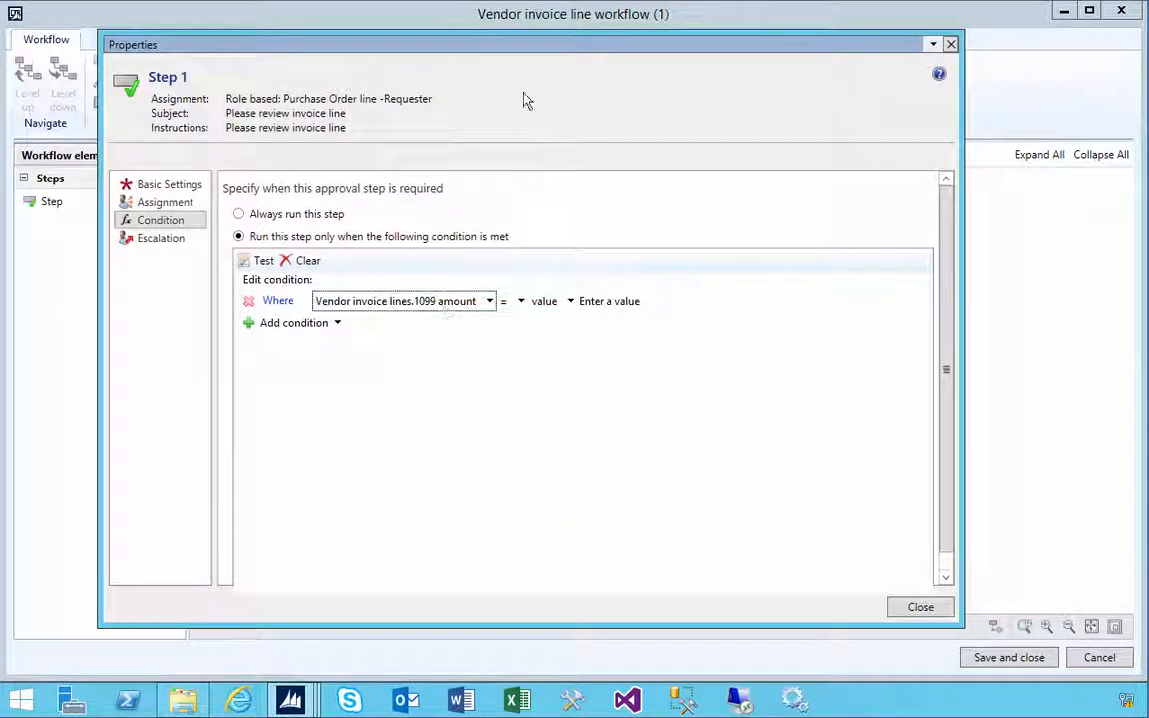
{"action": "left_click", "coordinate": [485, 305]}
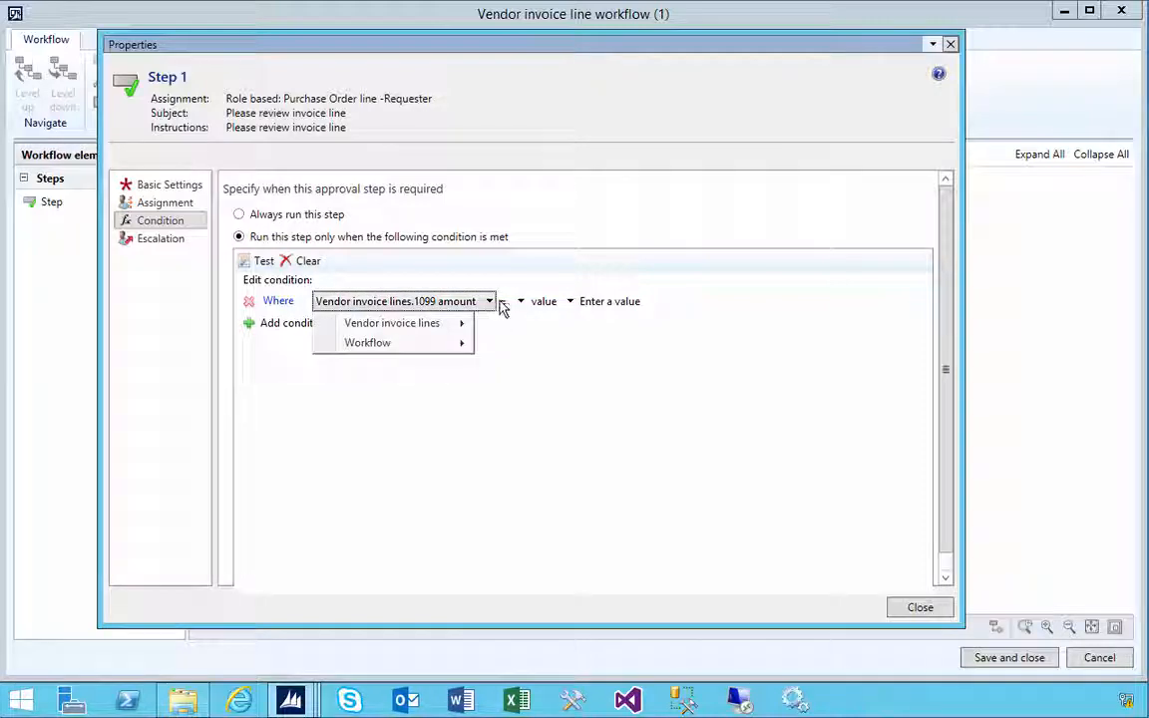